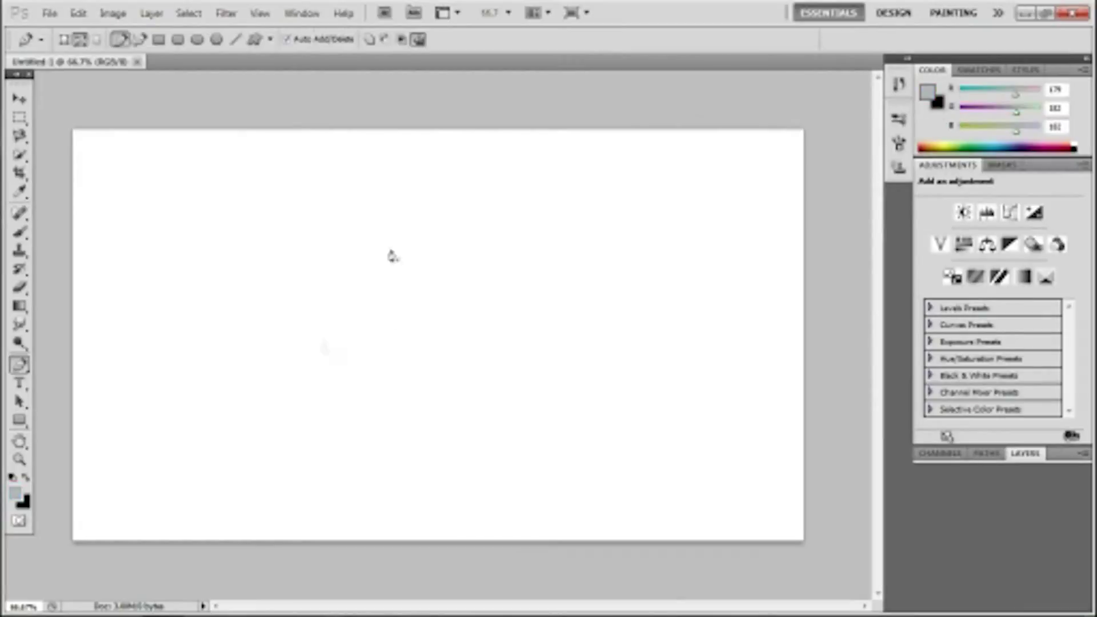
Try a diamond gradient on the canvas and replace it with a radial grey-to-black gradient
click(21, 307)
click(211, 40)
drag(329, 369, 574, 252)
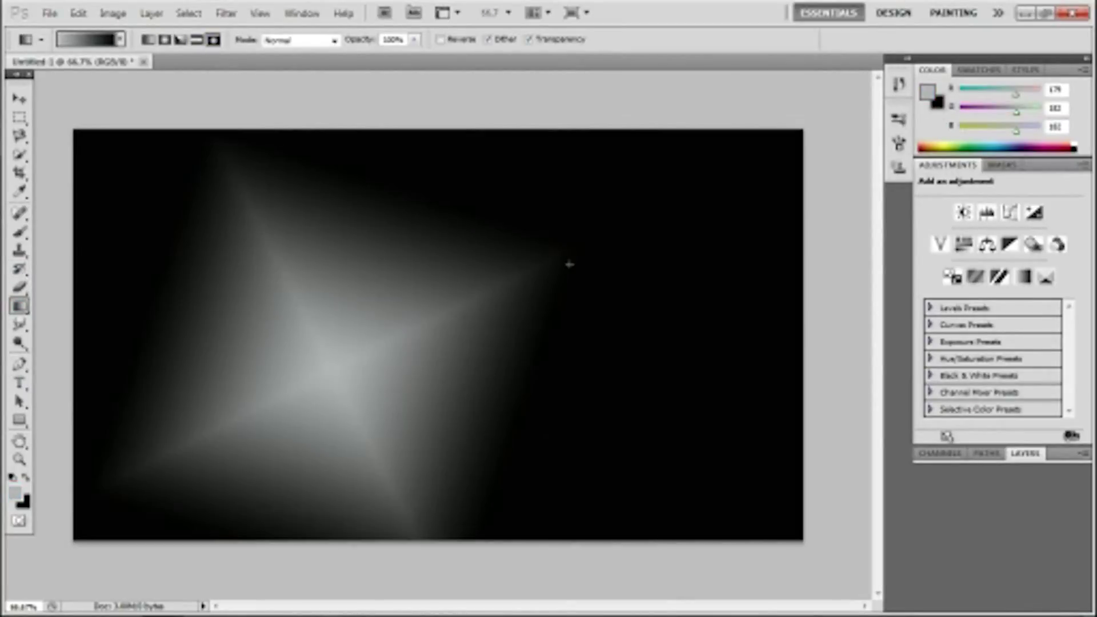
drag(464, 307, 568, 262)
click(165, 39)
drag(429, 354, 666, 202)
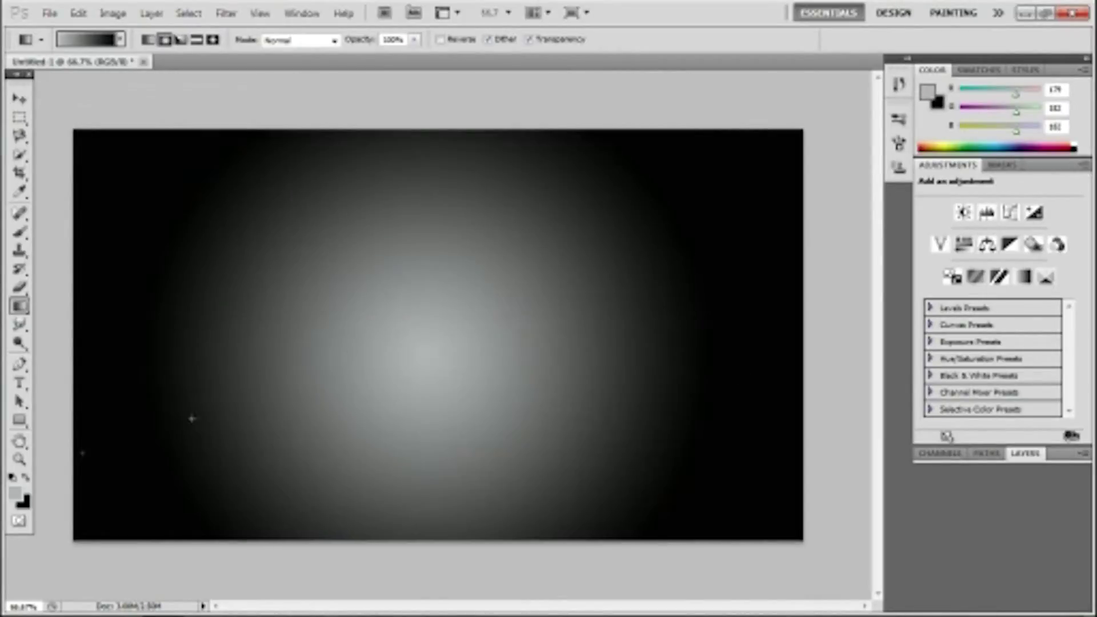
Set the background colour to blue and fill the canvas with a radial grey-to-blue gradient
click(24, 502)
drag(565, 256, 565, 210)
click(535, 164)
key(Return)
drag(371, 360, 189, 432)
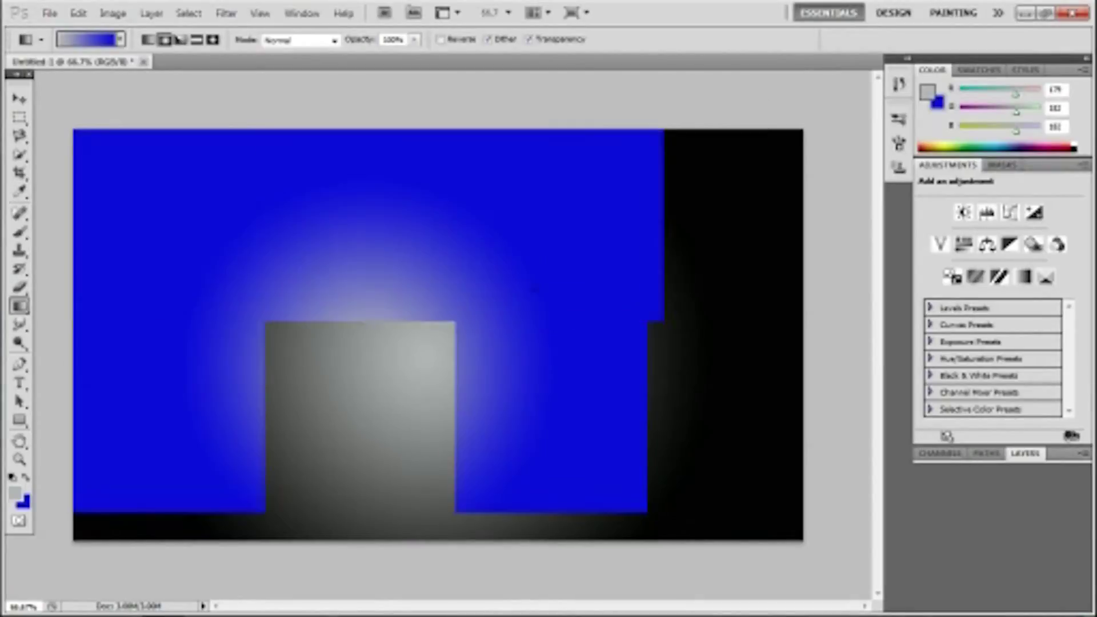
Set the foreground colour to turquoise and fill the canvas with a radial turquoise-to-blue gradient
click(15, 492)
click(494, 176)
key(Return)
drag(446, 363, 711, 215)
drag(502, 305, 705, 208)
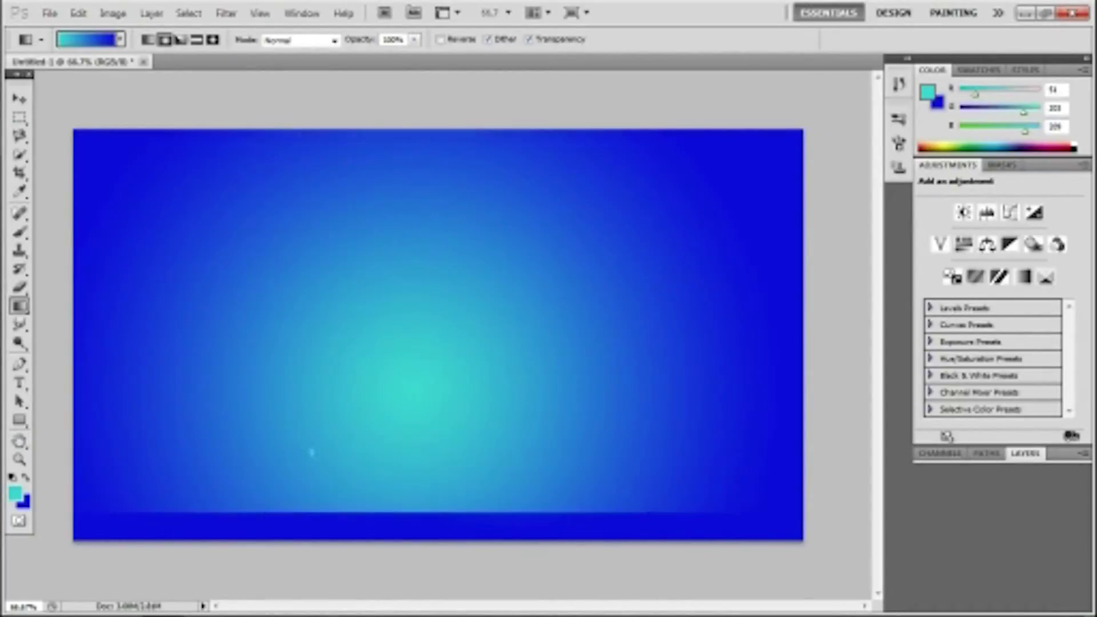
Fill the canvas with a radial gradient from a medium grey foreground to a near-black background colour (020202)
click(24, 500)
click(345, 342)
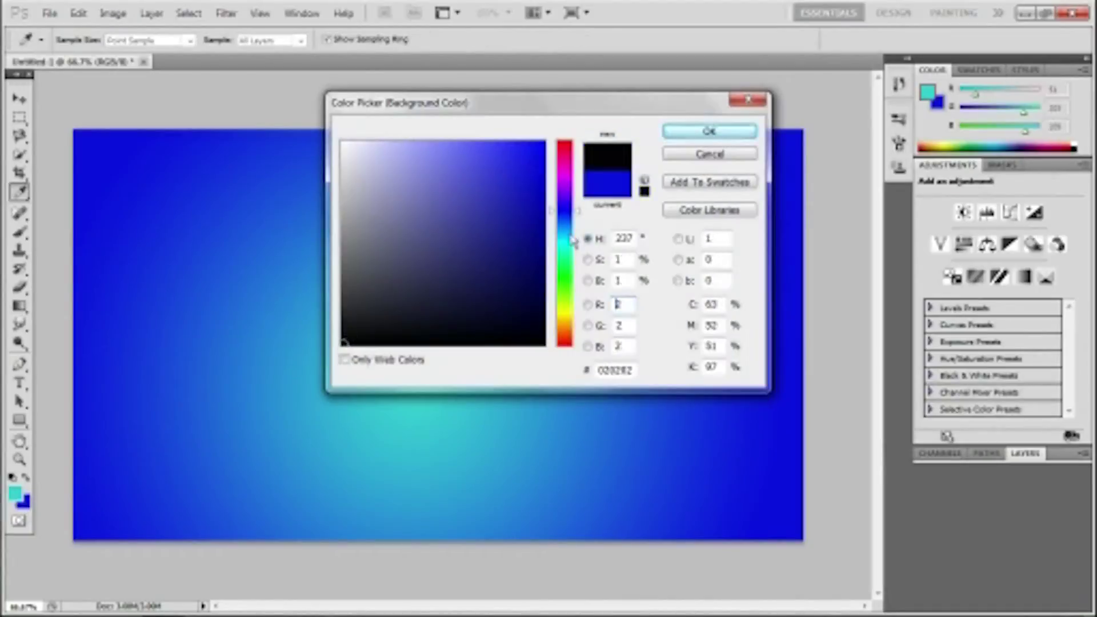
click(729, 132)
click(15, 495)
click(355, 224)
click(728, 132)
drag(388, 391, 696, 213)
Place the Plated Metal image from the Textures folder into the document
click(40, 13)
click(156, 326)
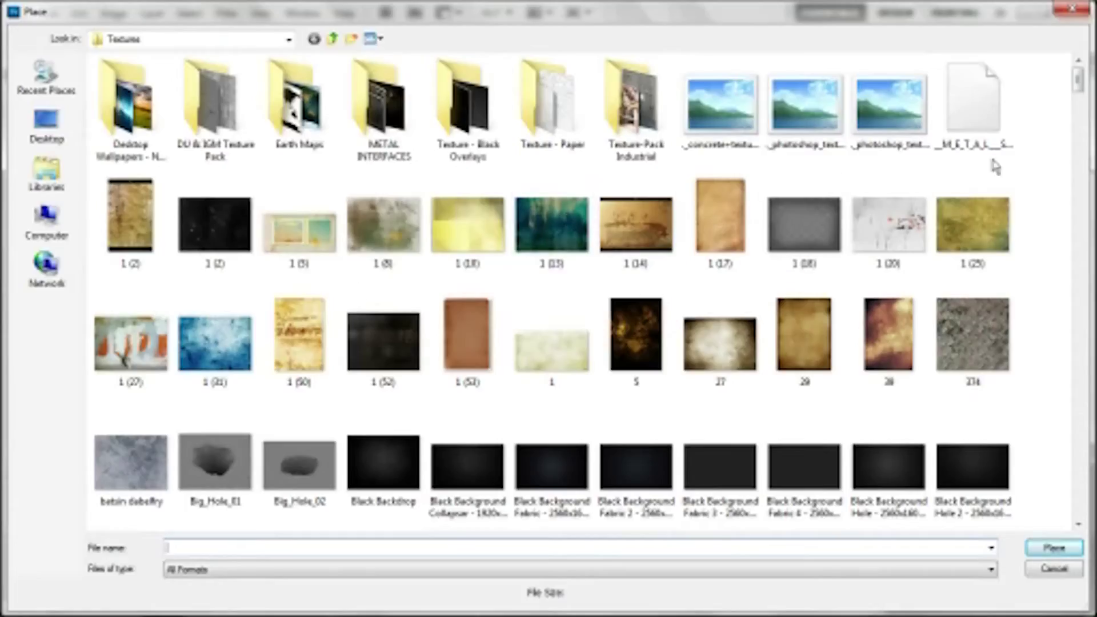
drag(1078, 80, 1084, 215)
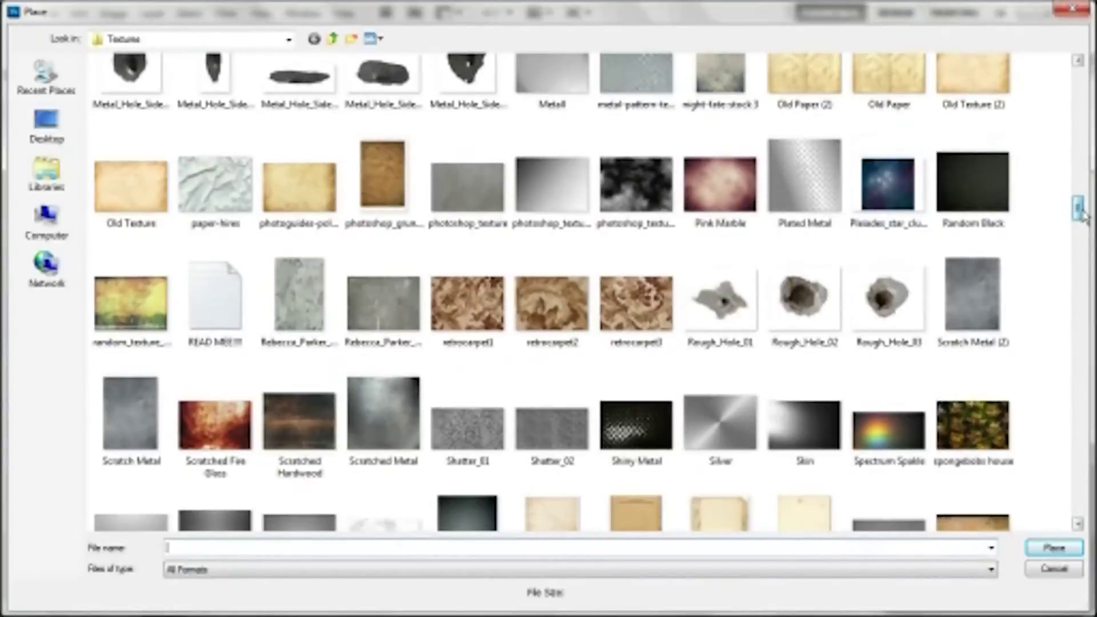
double_click(828, 200)
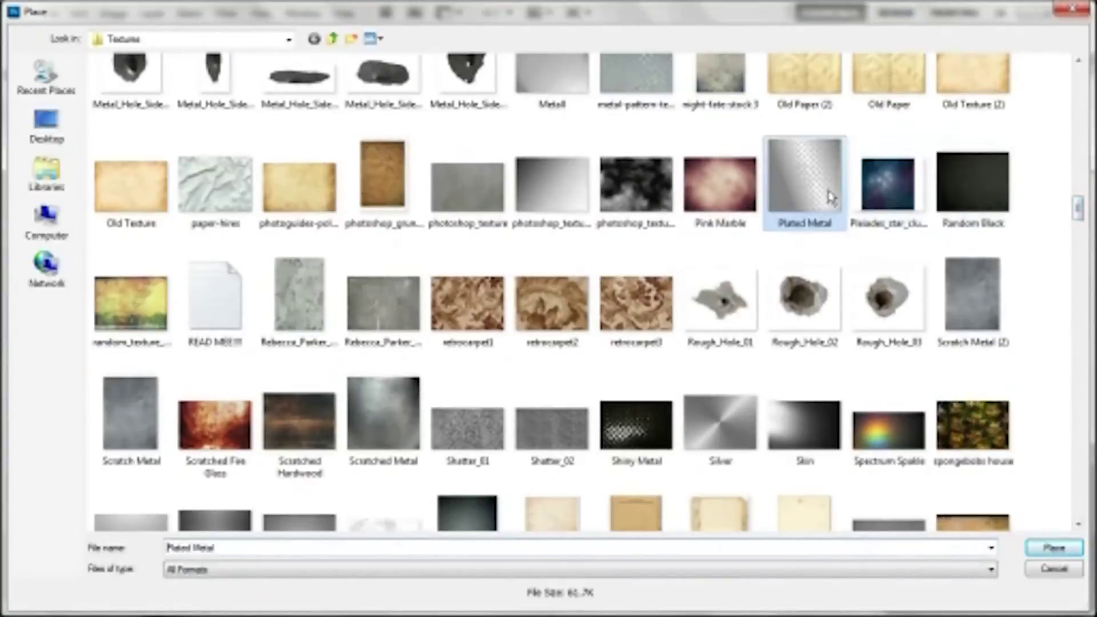
Stretch the placed metal texture until it covers the whole canvas and commit the placement
drag(785, 149, 804, 130)
drag(85, 497, 73, 548)
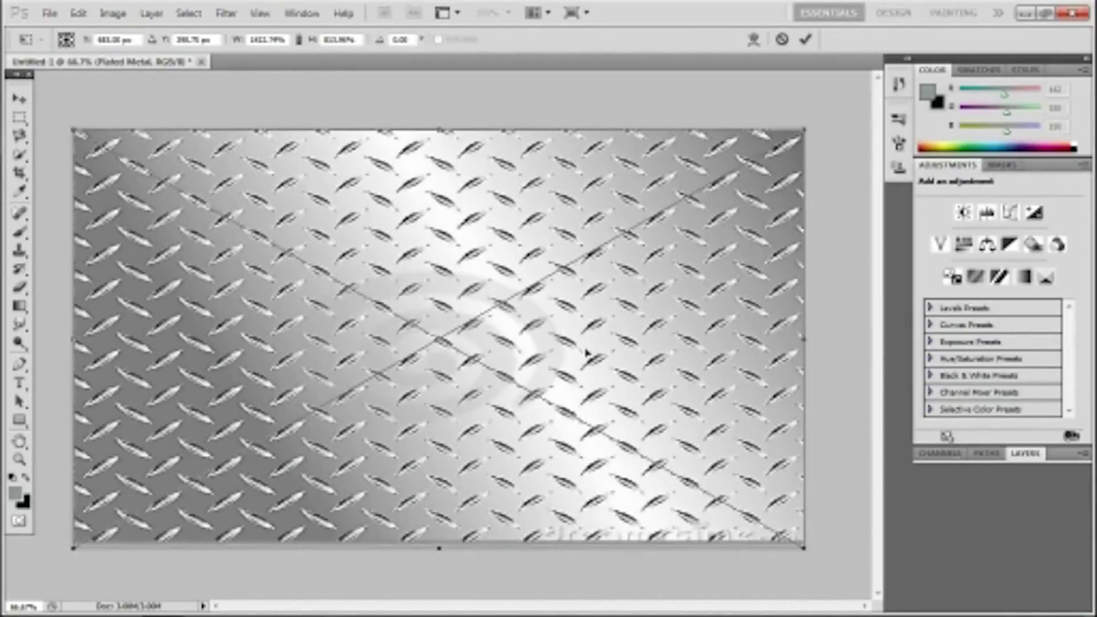
drag(437, 550, 446, 592)
key(Return)
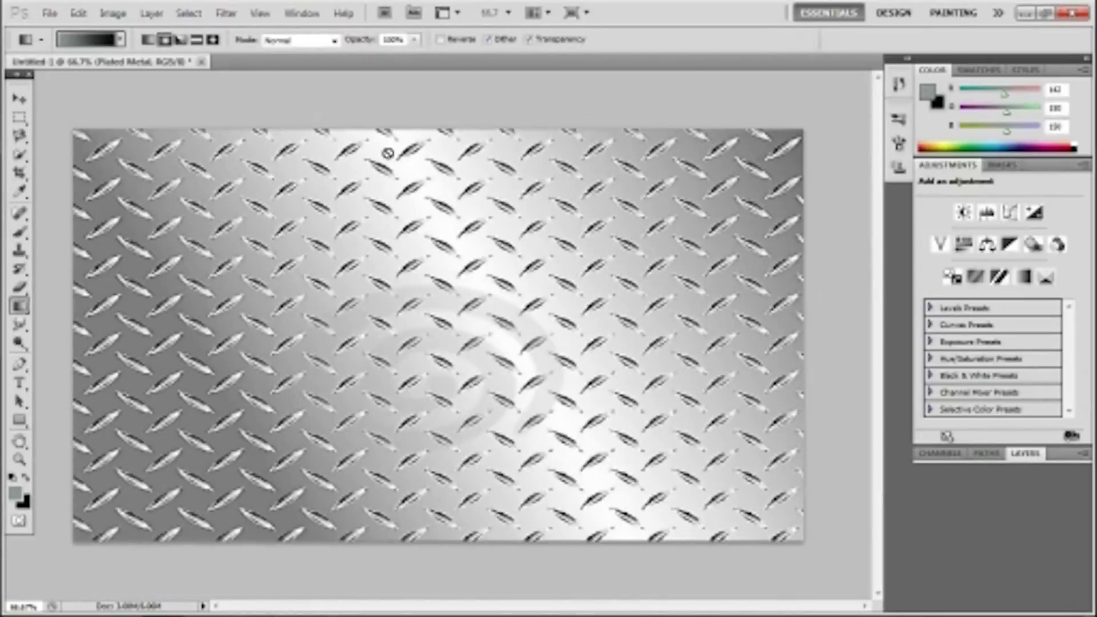
Set the Plated Metal layer's blend mode to Color Burn
click(1029, 457)
click(957, 470)
click(931, 92)
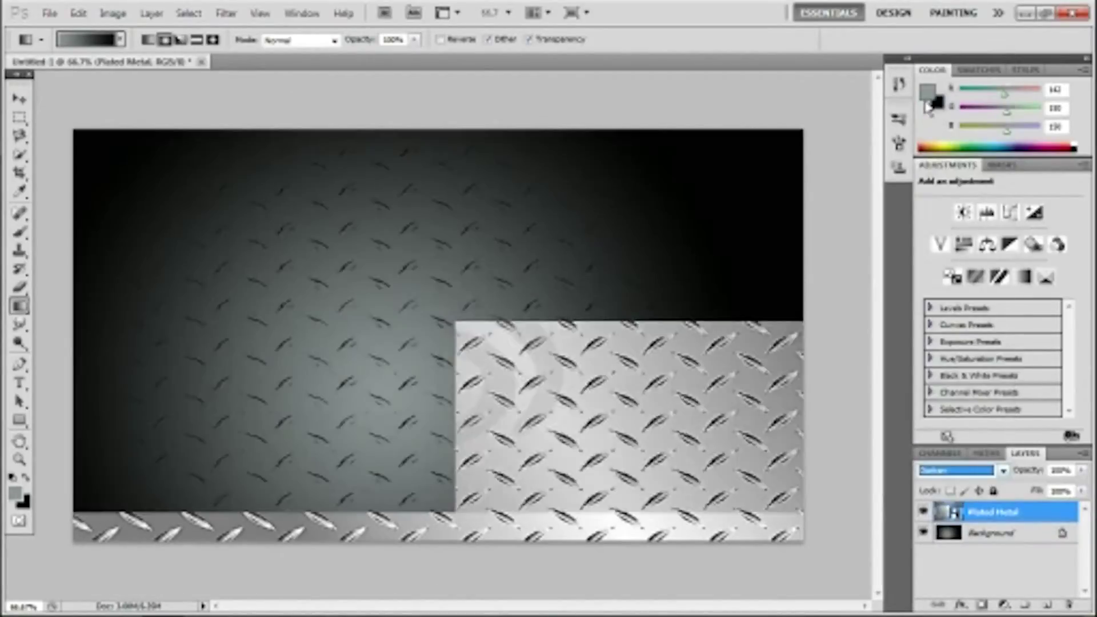
key(Down)
key(Down)
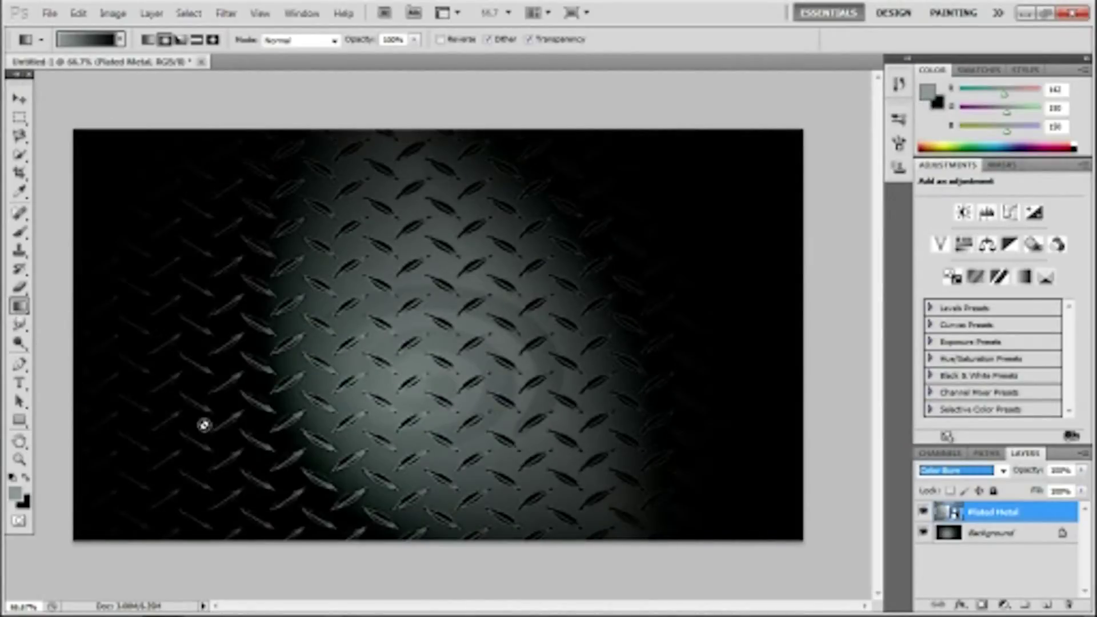
Add a new layer and draw a wavy open path across the full canvas width with the Pen tool
click(1047, 605)
click(20, 365)
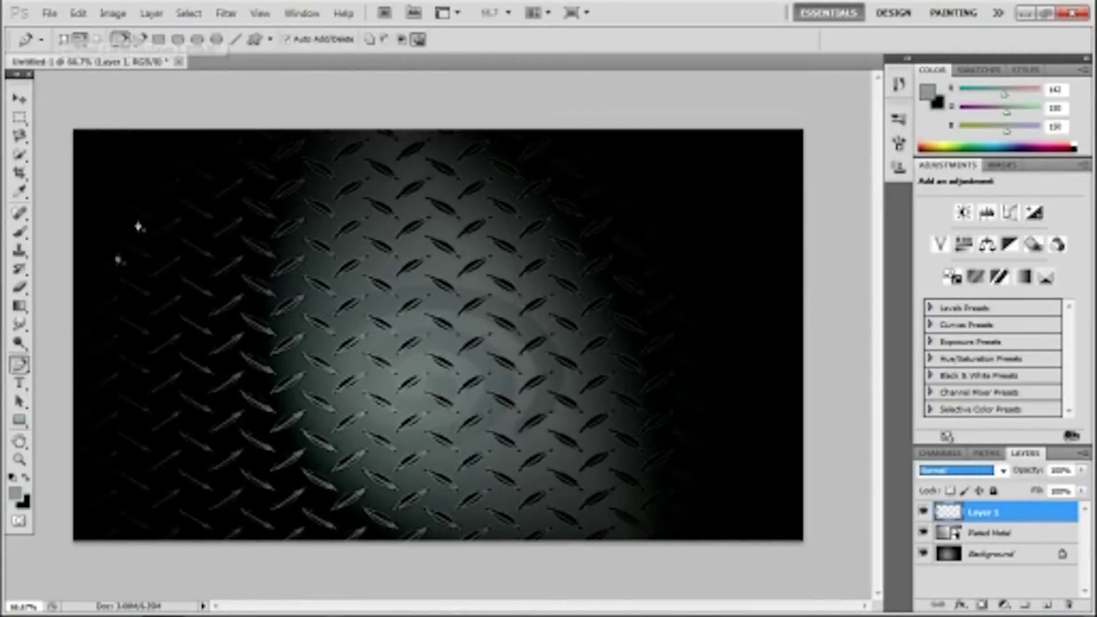
click(73, 346)
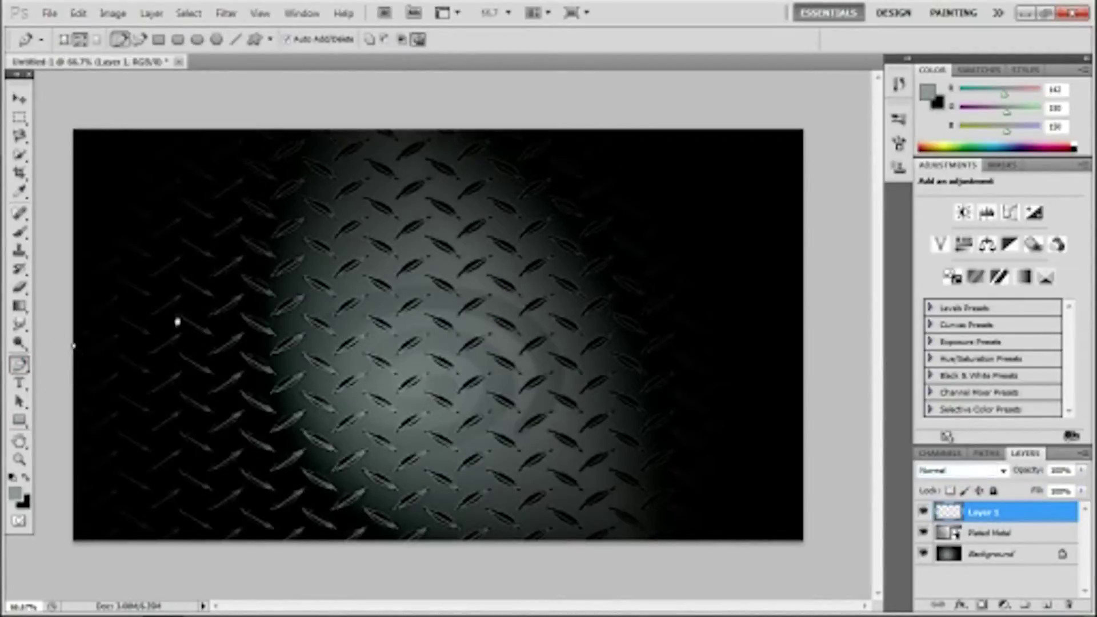
click(169, 428)
key(ctrl+z)
drag(133, 421, 172, 397)
drag(221, 287, 252, 357)
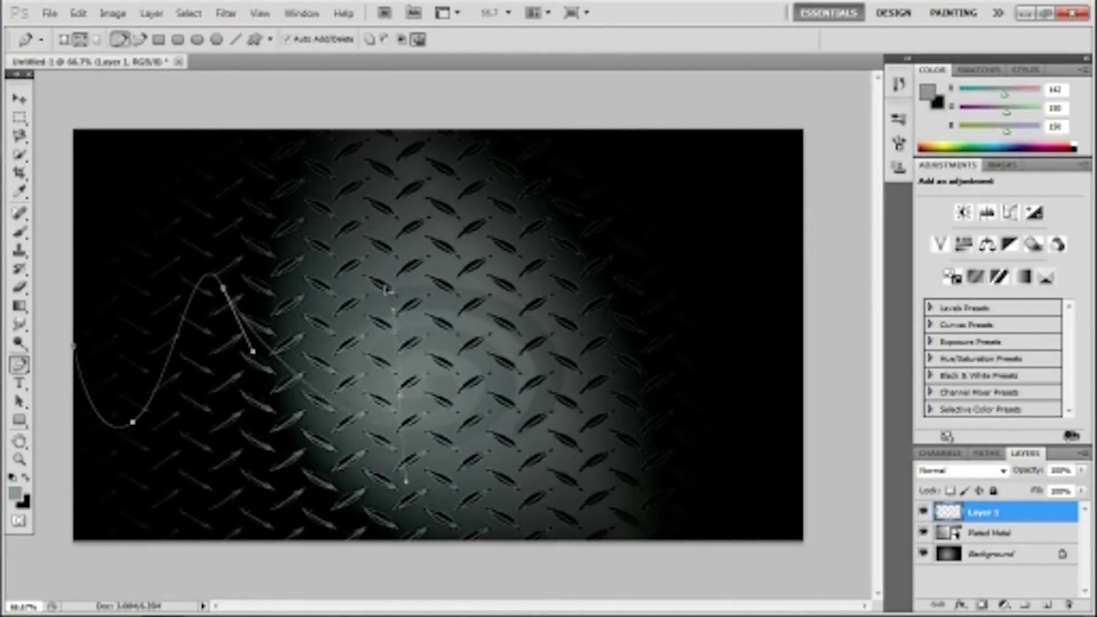
drag(443, 191, 538, 297)
drag(597, 379, 613, 301)
drag(643, 264, 673, 318)
drag(734, 360, 804, 345)
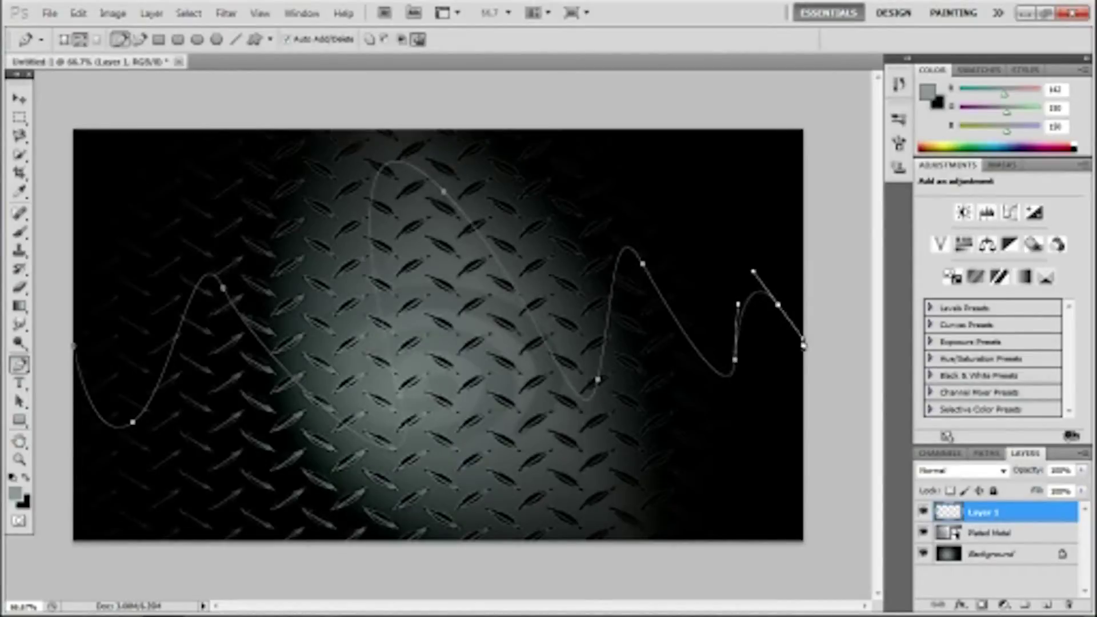
Set the foreground colour to white
click(15, 495)
click(343, 141)
click(709, 132)
right_click(383, 338)
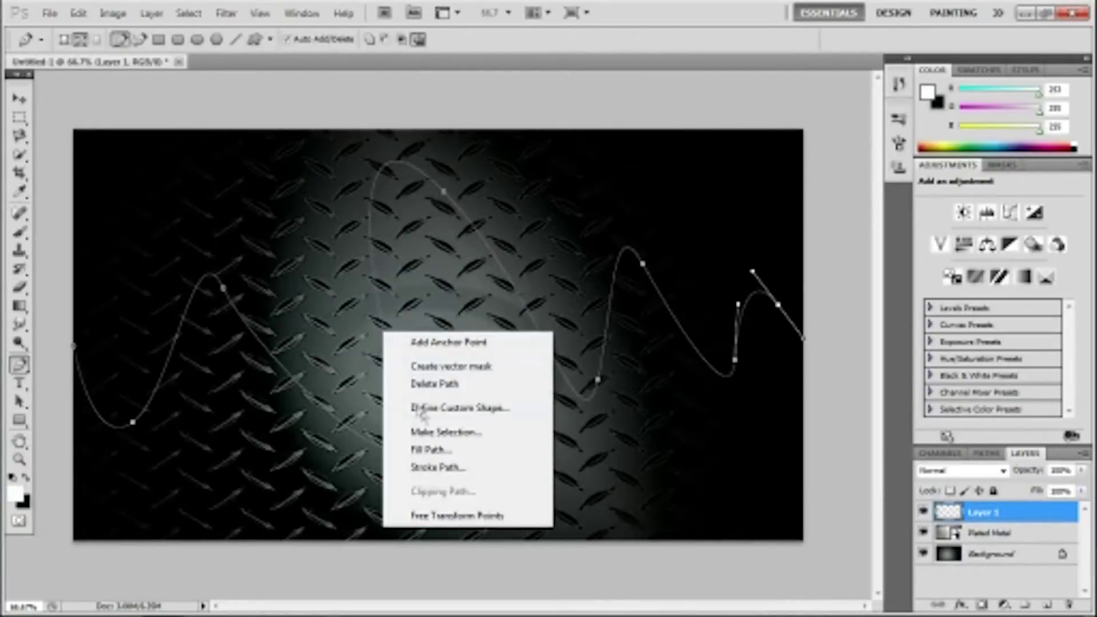
click(434, 472)
click(650, 202)
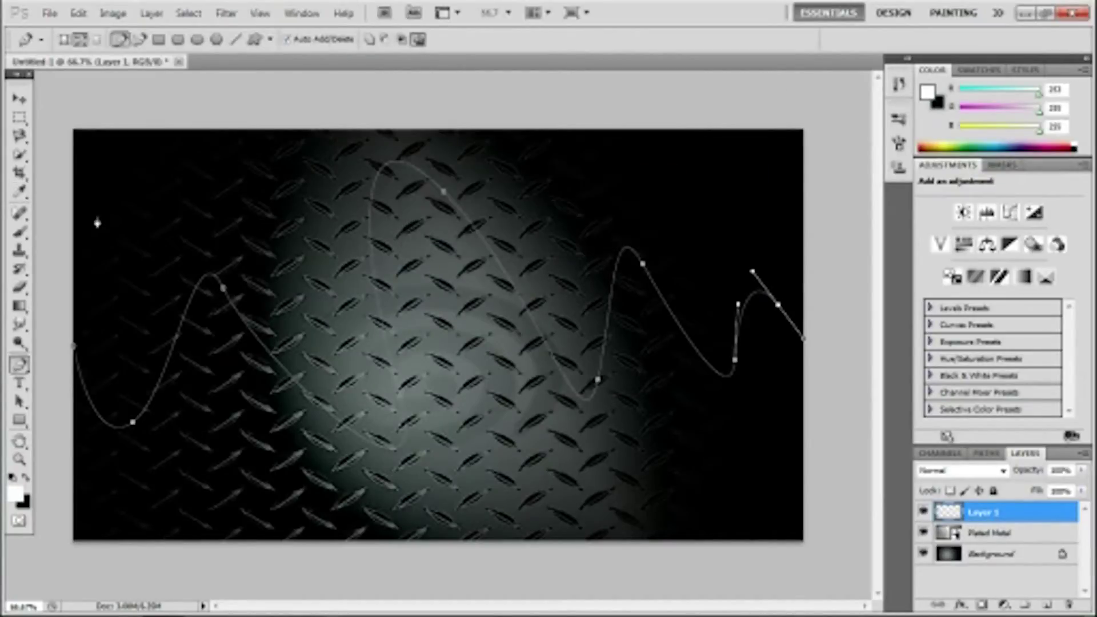
Choose a soft round brush with 0% hardness and reduce it to a small size
click(19, 231)
click(83, 39)
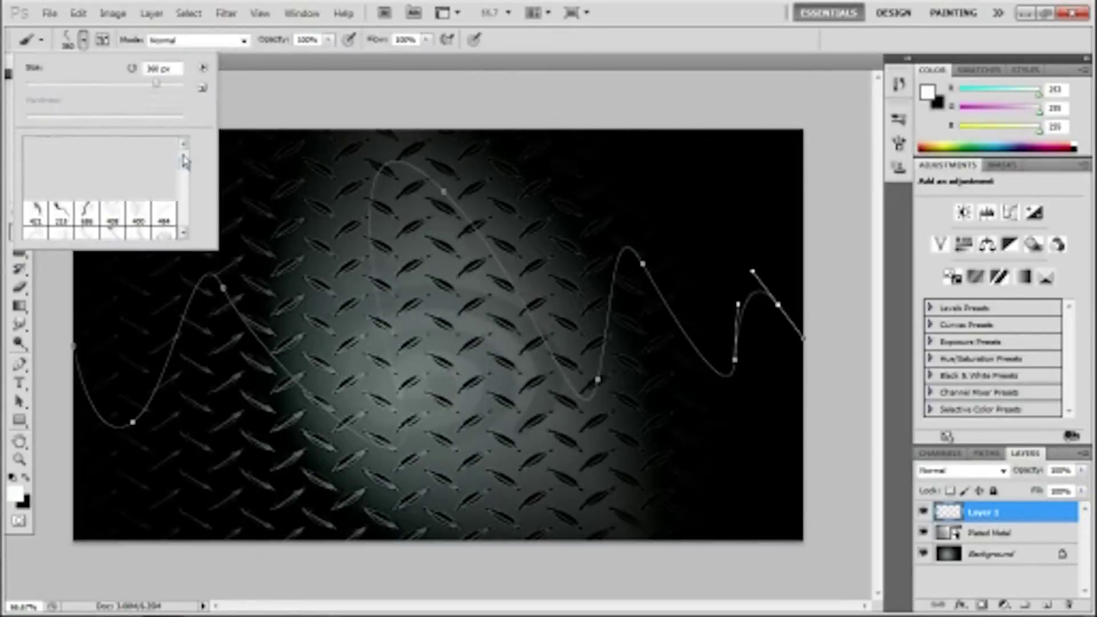
click(80, 151)
drag(66, 84, 33, 84)
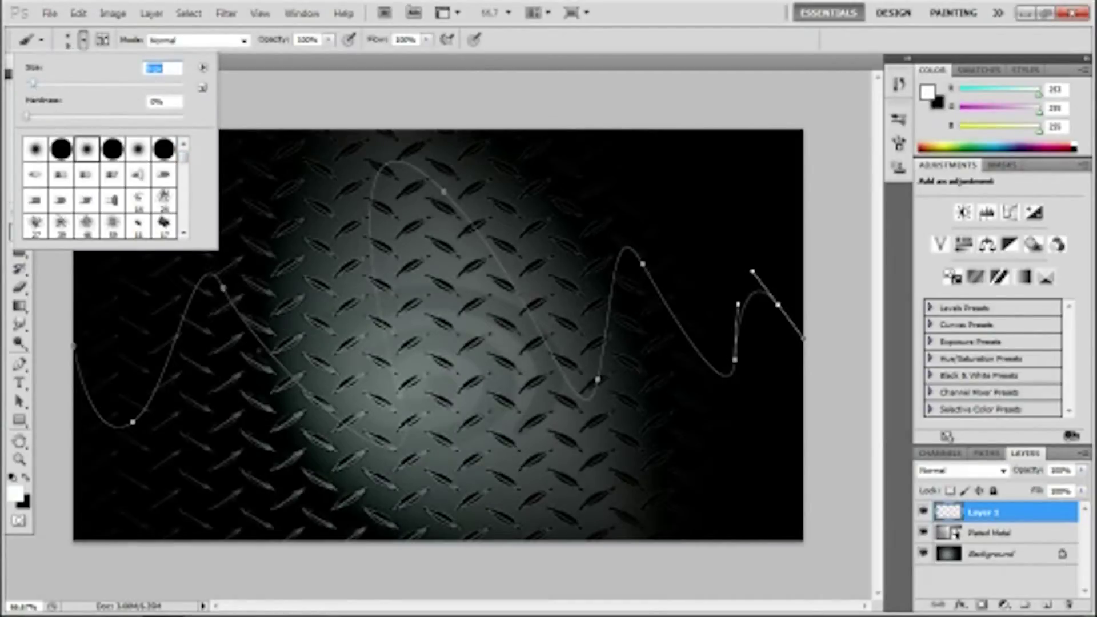
click(41, 85)
Stroke the wavy path with the Brush, leaving simulated pressure off, and hide the path
click(21, 364)
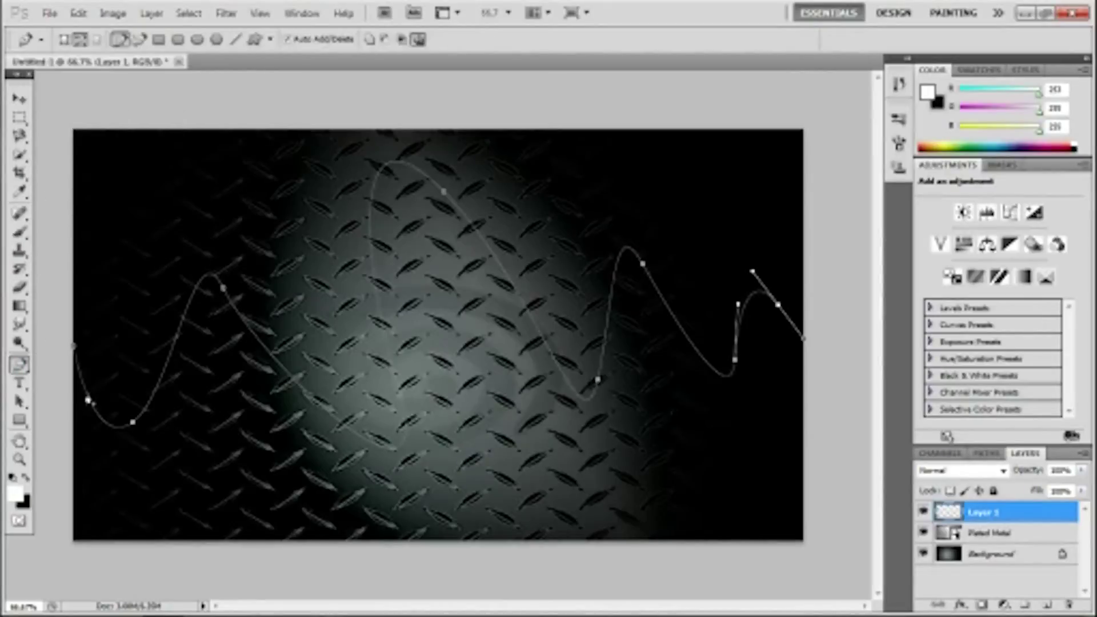
right_click(90, 394)
click(143, 529)
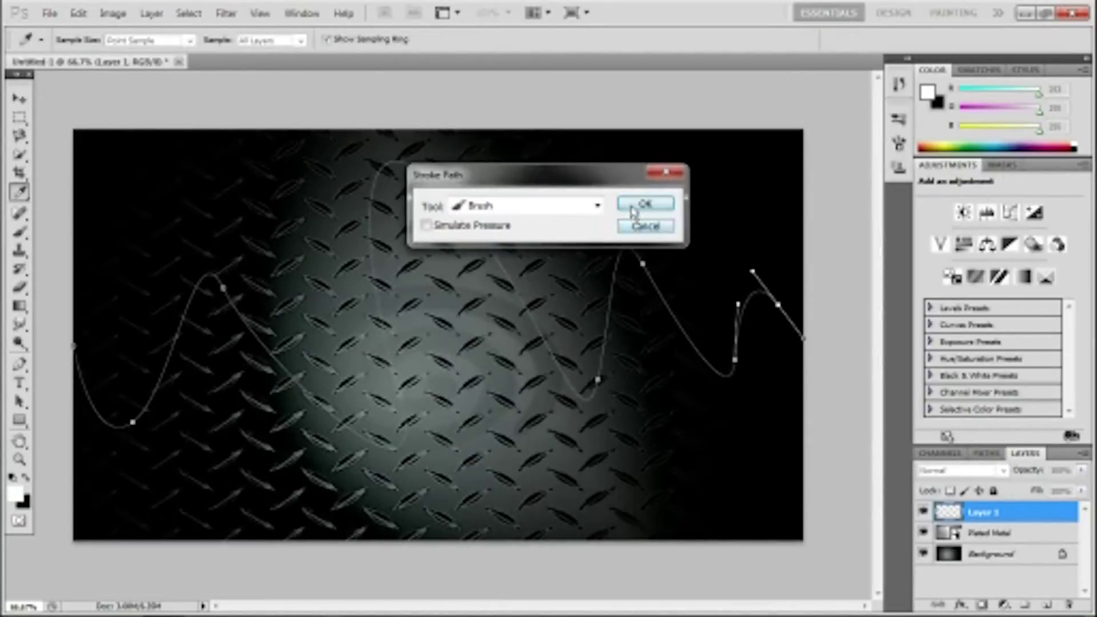
click(644, 204)
key(Return)
Move Layer 1 below the Plated Metal layer and try blend modes on it, including Linear Burn and Color Dodge
drag(994, 516, 996, 534)
click(960, 470)
click(934, 102)
key(Up)
key(Up)
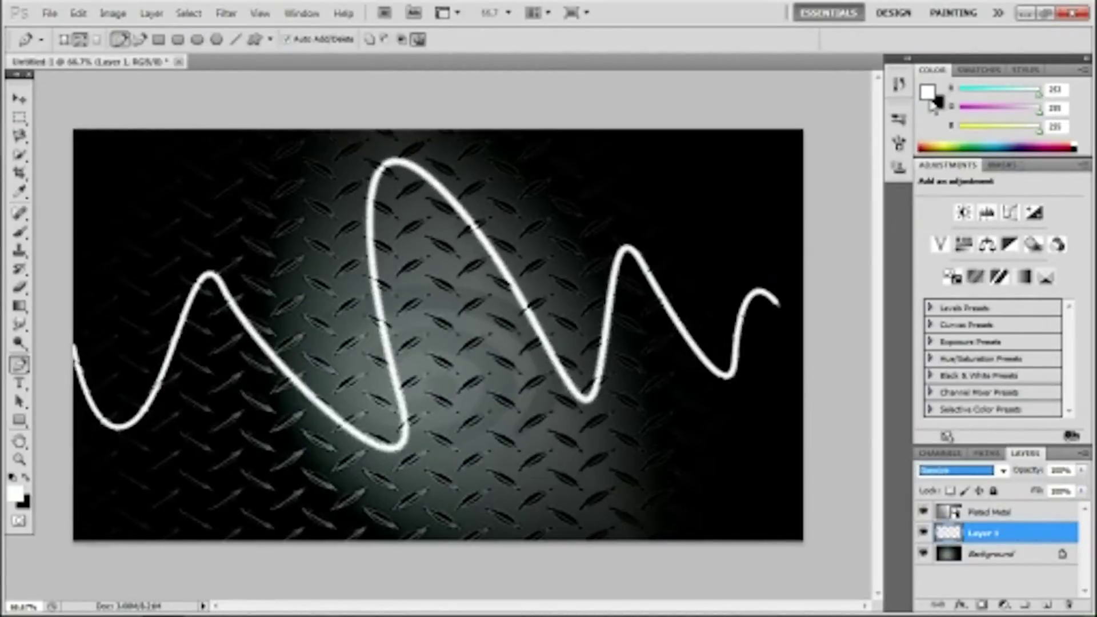
key(Down)
key(Down)
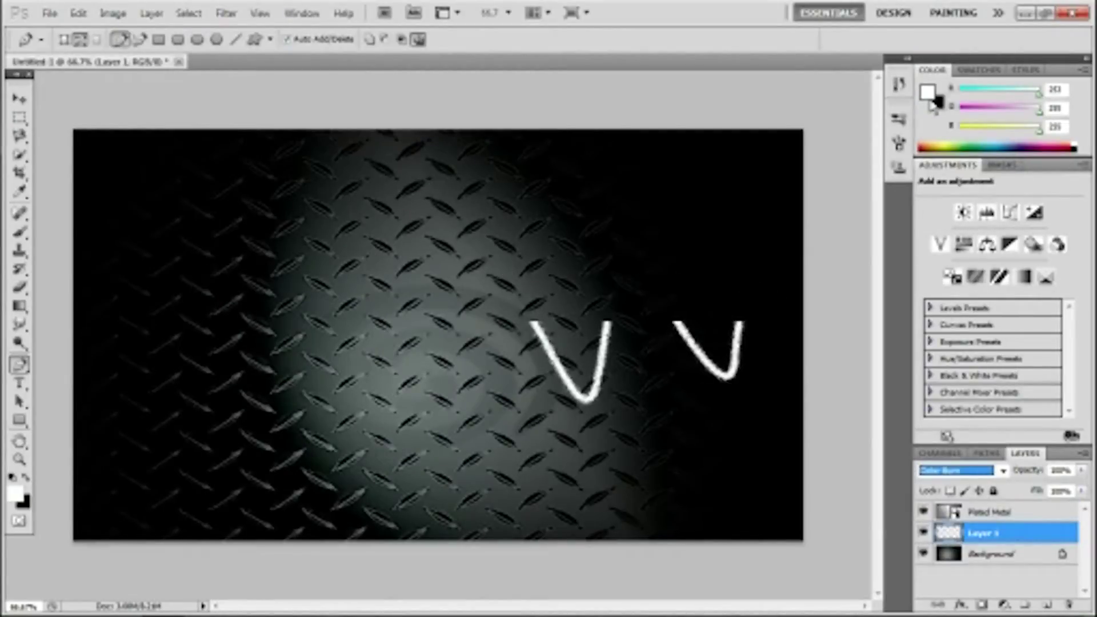
key(Down)
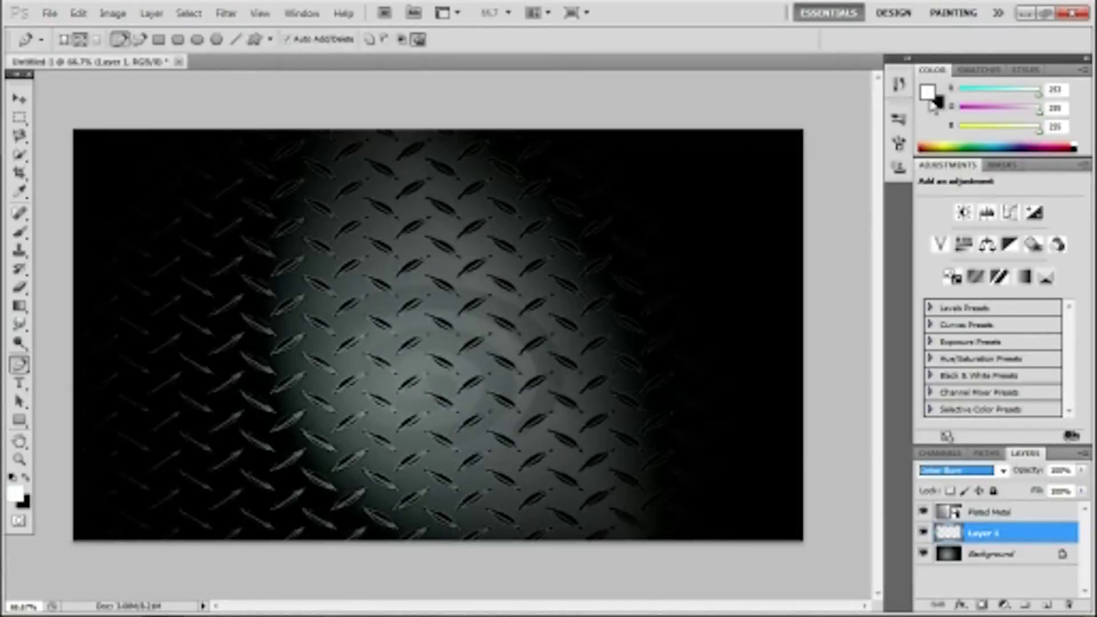
key(Down)
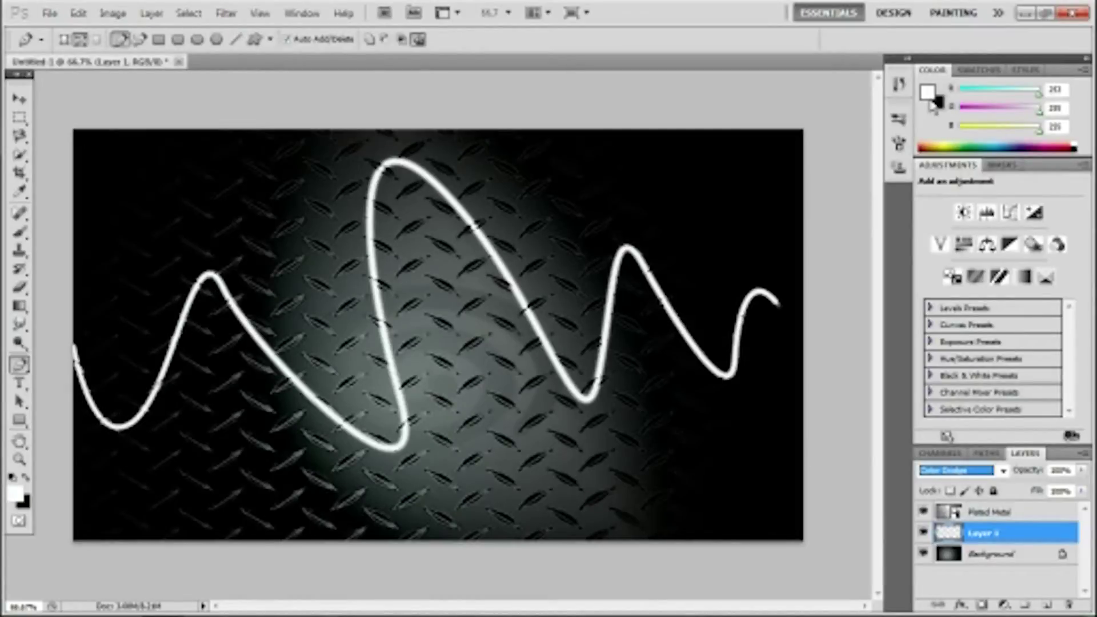
Try the Hard Light and Luminosity blend modes on Layer 1
click(1002, 471)
click(960, 352)
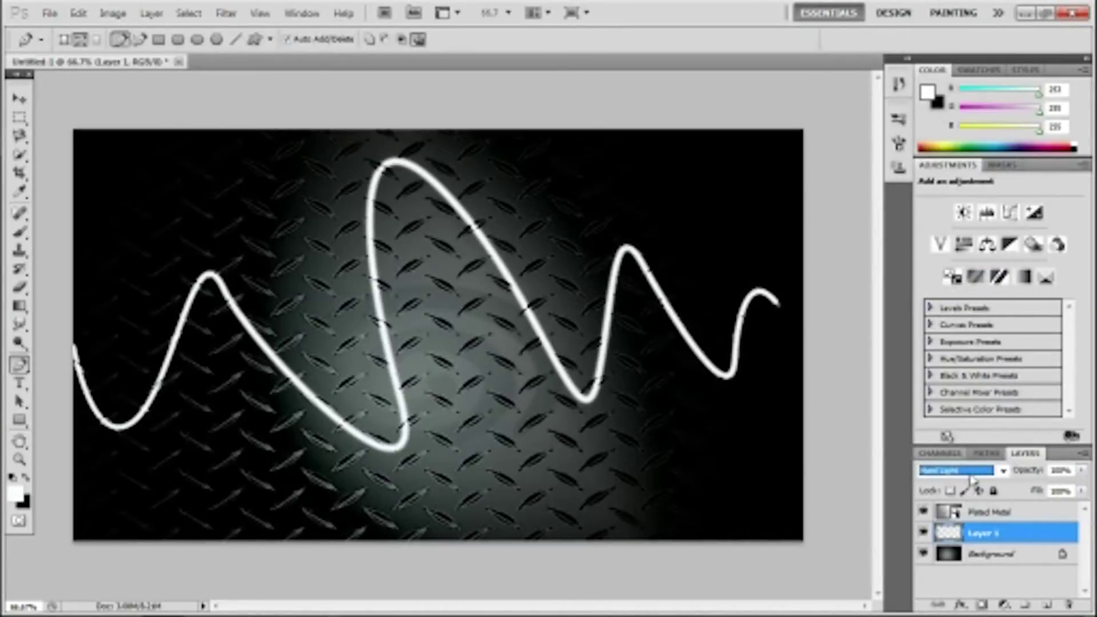
click(971, 481)
click(965, 455)
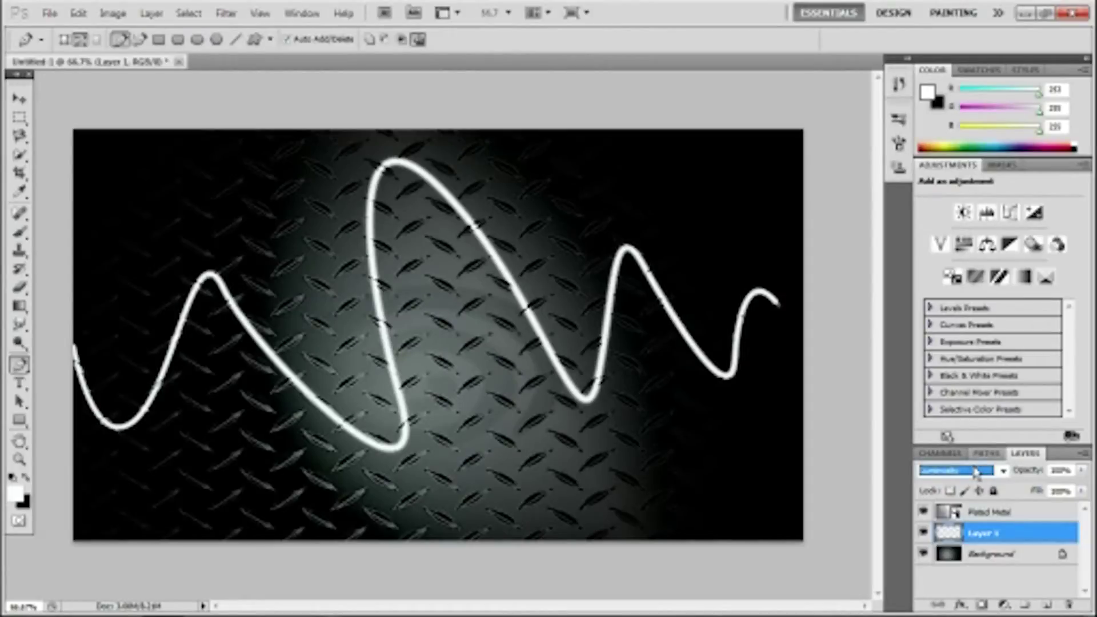
Move Layer 1 back above the Plated Metal layer and try the Color Burn blend mode on it
drag(978, 514, 978, 504)
click(971, 470)
click(937, 103)
key(Down)
key(Down)
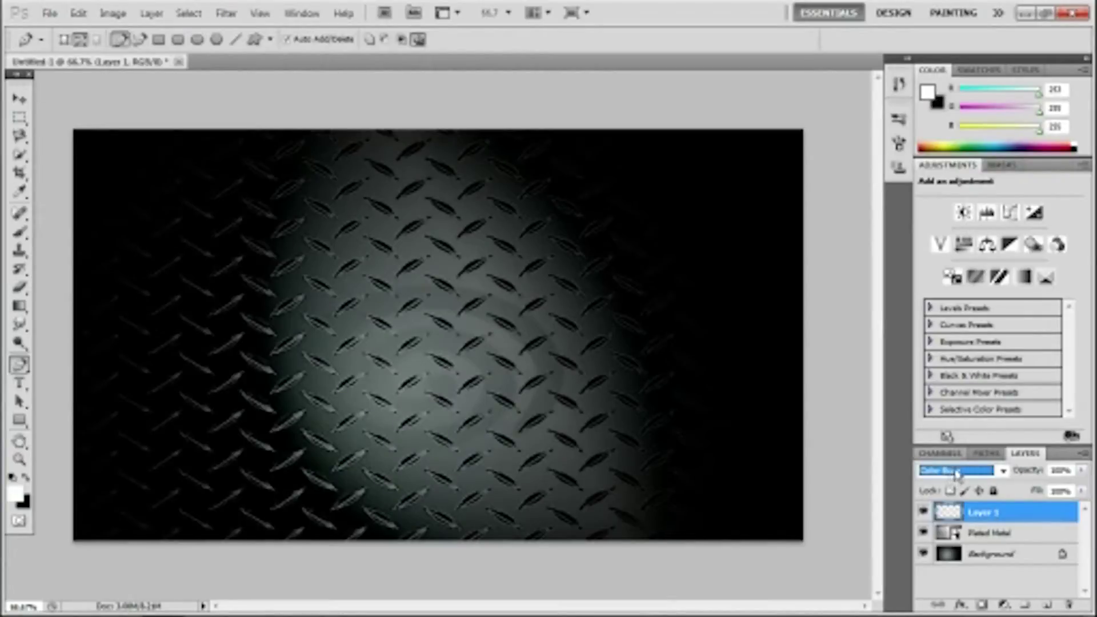
Try the Darker Color blend mode on Layer 1 and return it to Normal
click(957, 470)
click(948, 151)
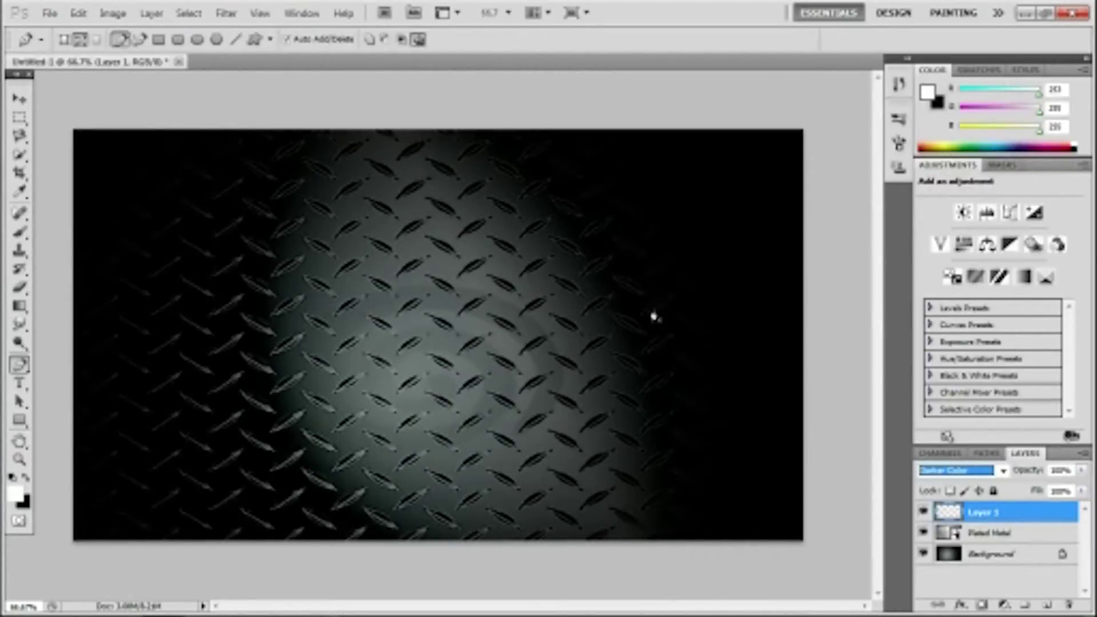
click(998, 470)
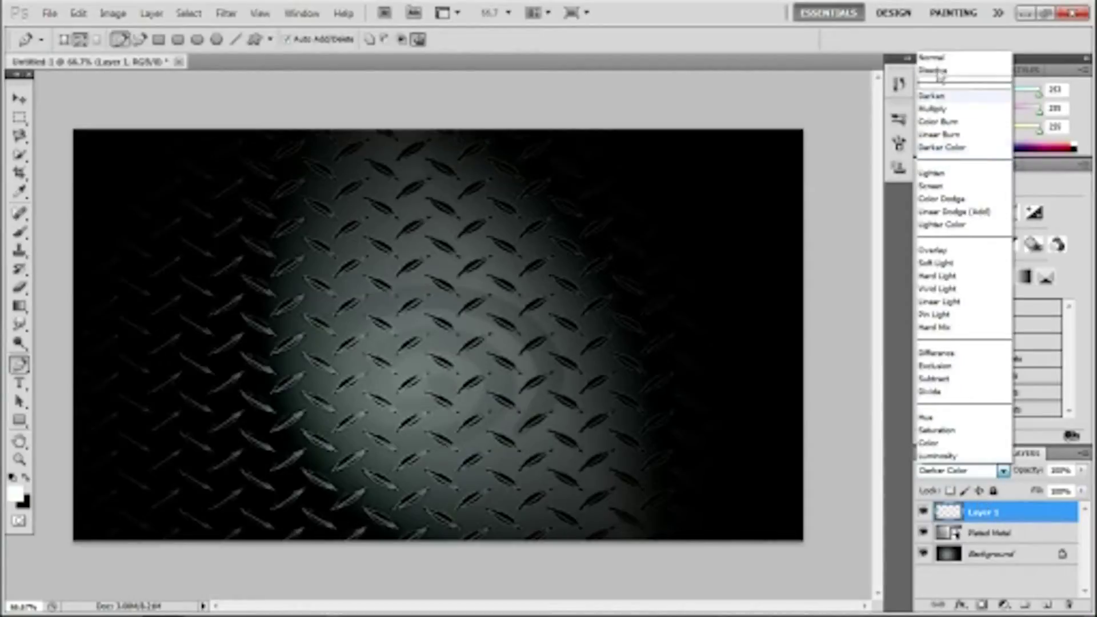
click(943, 52)
Draw a text box across the middle of the canvas, extend it downward and set its text size to 260 pt
click(19, 383)
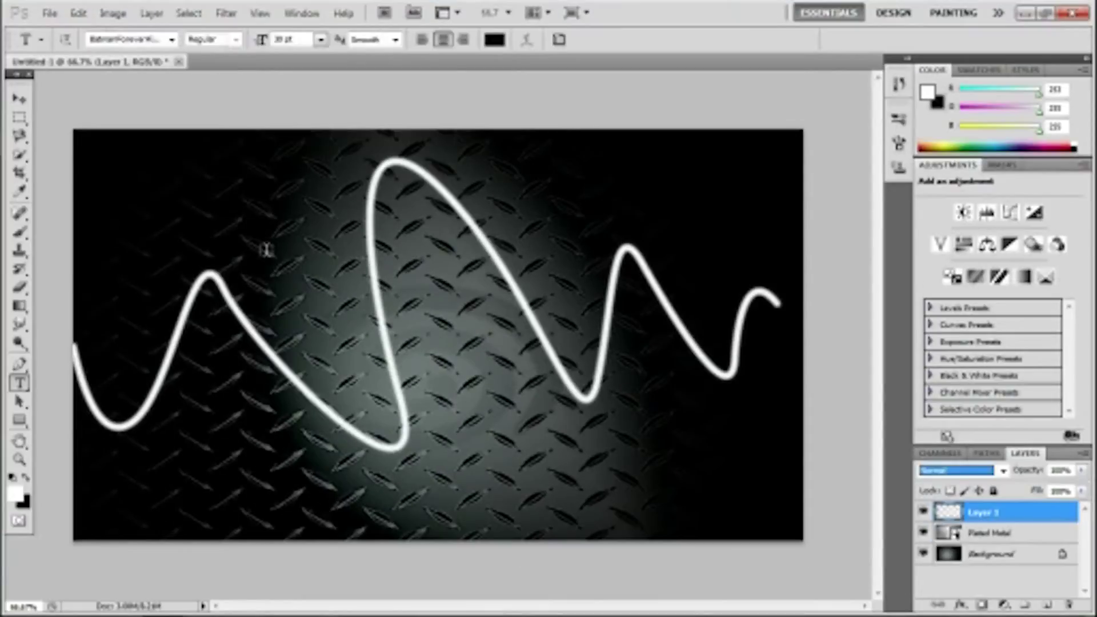
drag(233, 252, 633, 358)
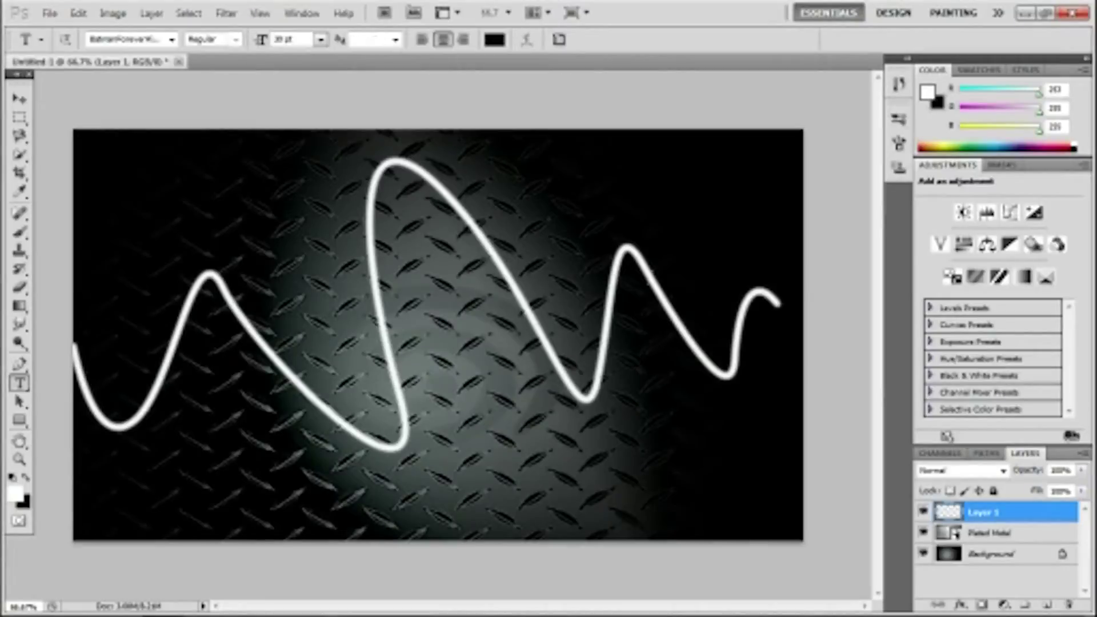
click(322, 43)
click(334, 260)
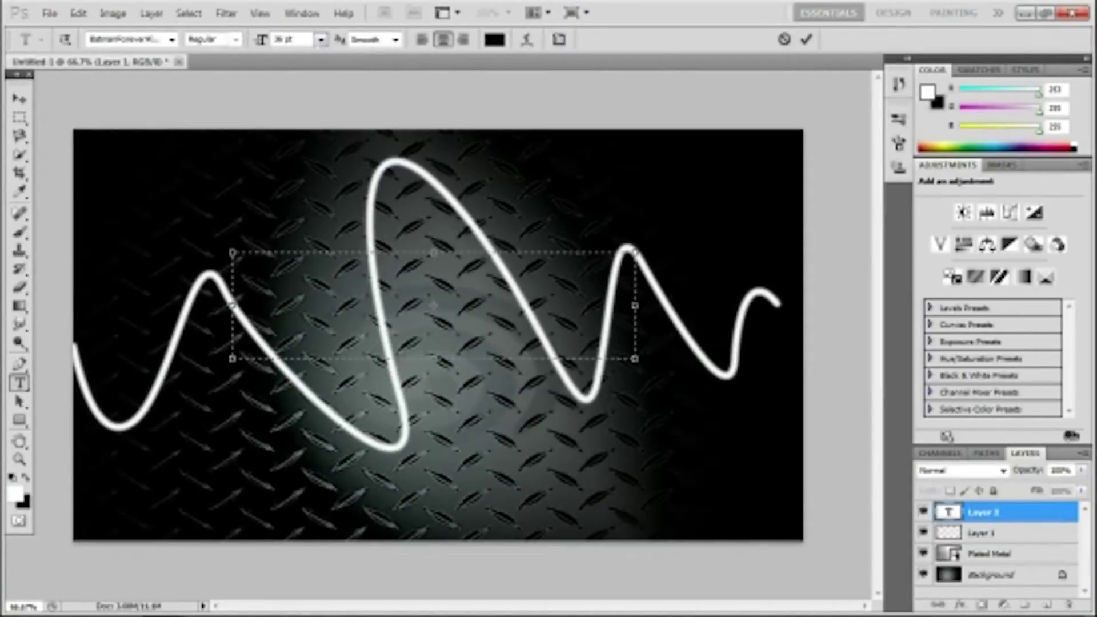
drag(289, 42, 253, 46)
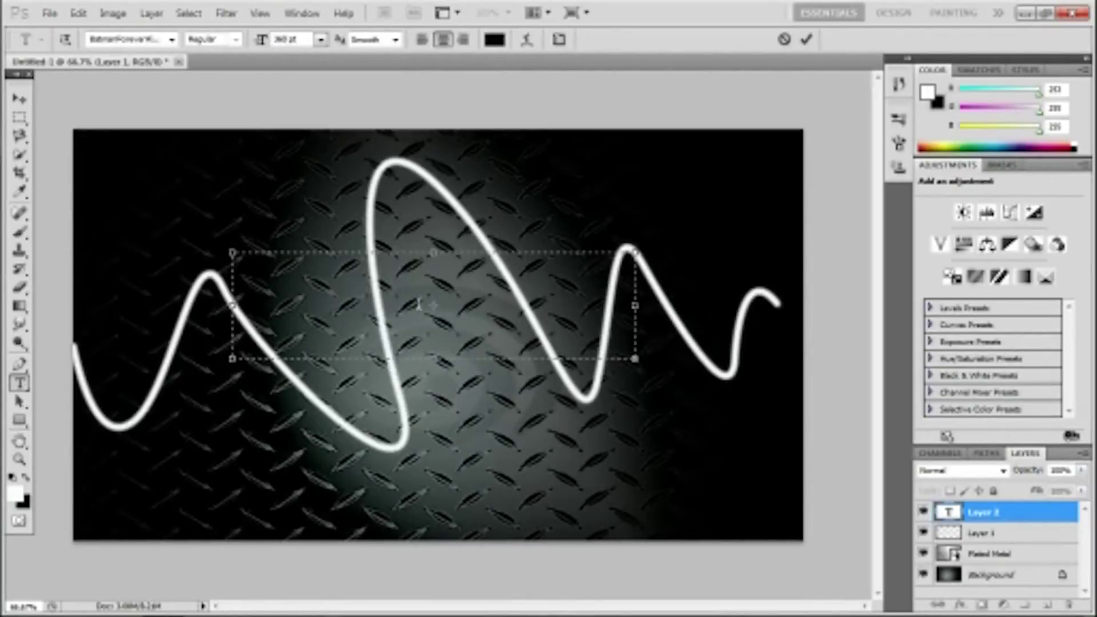
drag(435, 358, 434, 455)
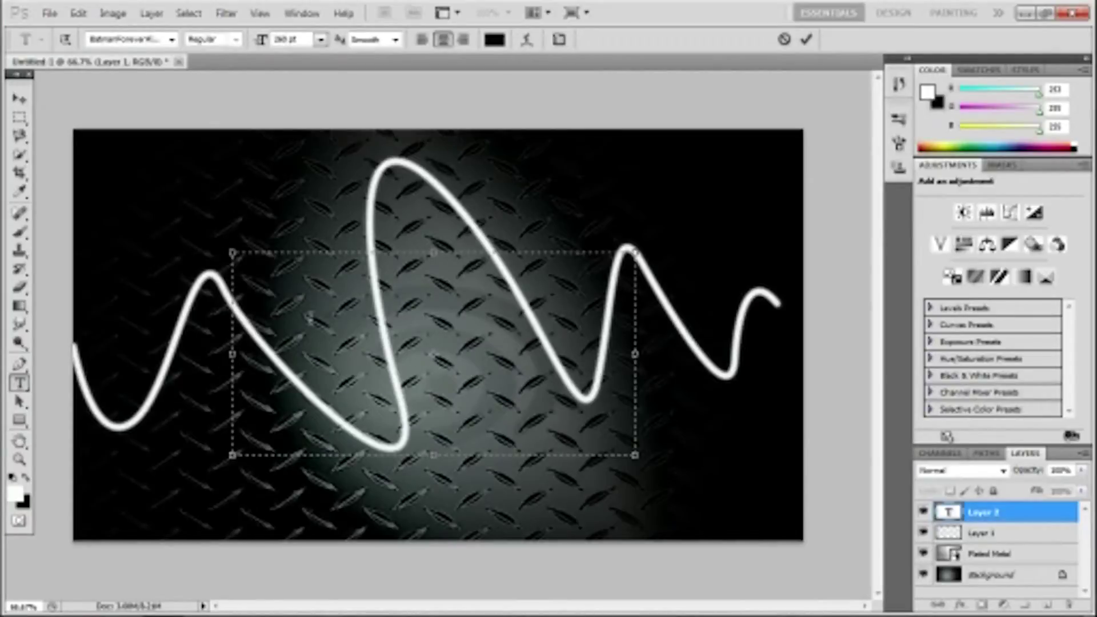
Enter FREE in the text box and widen the box past the canvas's right edge
text(FRE)
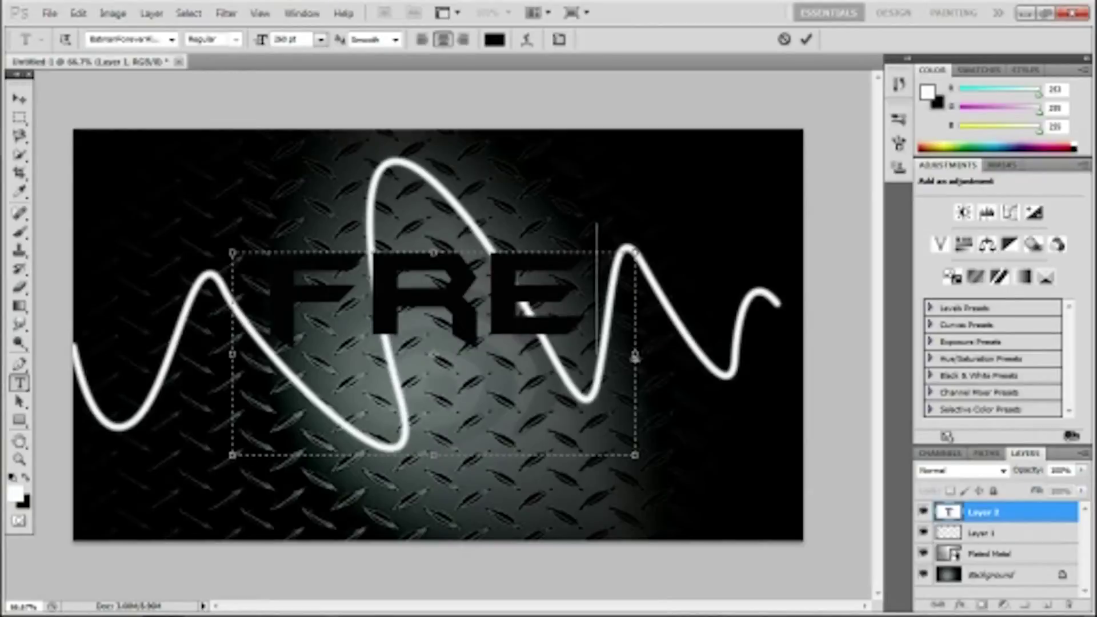
drag(634, 354, 890, 338)
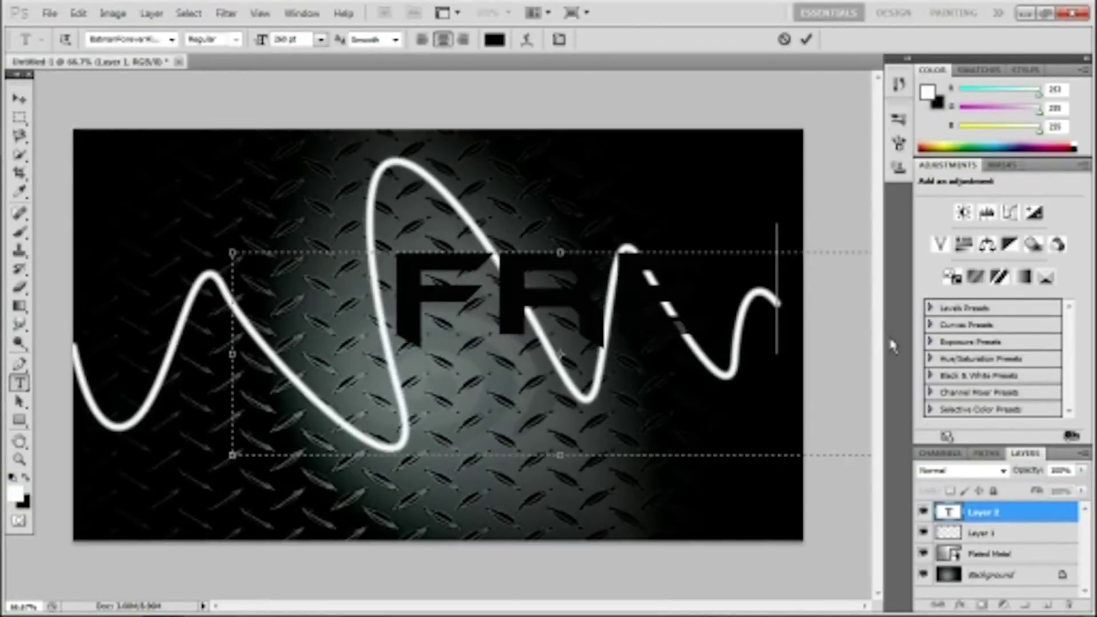
Recolour the word FREE white and set its size to 160 pt
drag(818, 323, 337, 272)
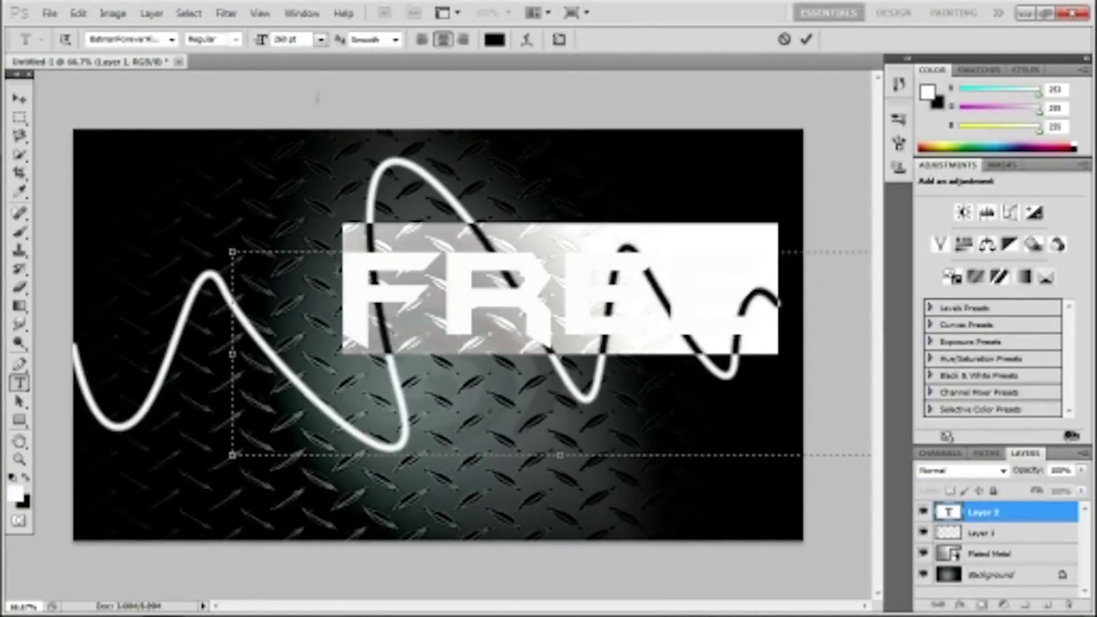
click(494, 39)
click(344, 143)
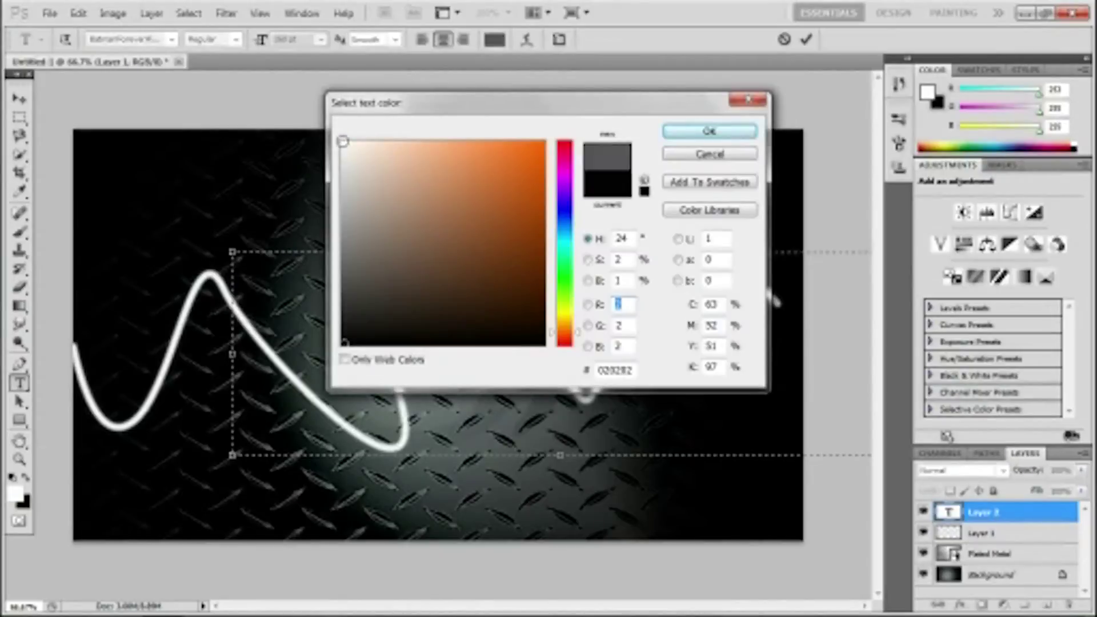
click(709, 132)
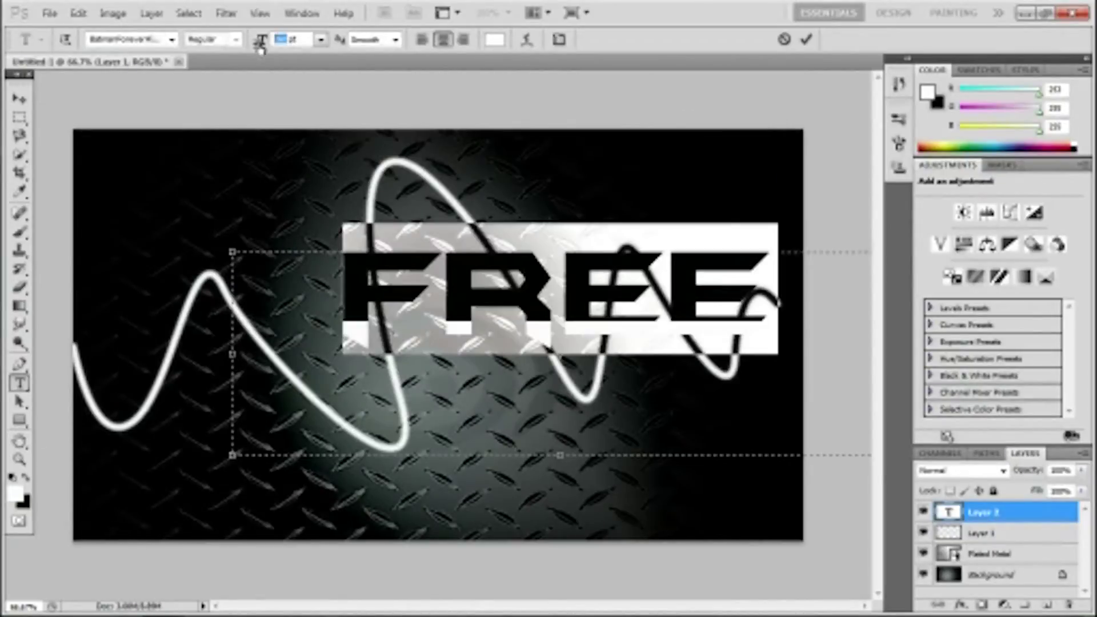
click(262, 42)
text(160)
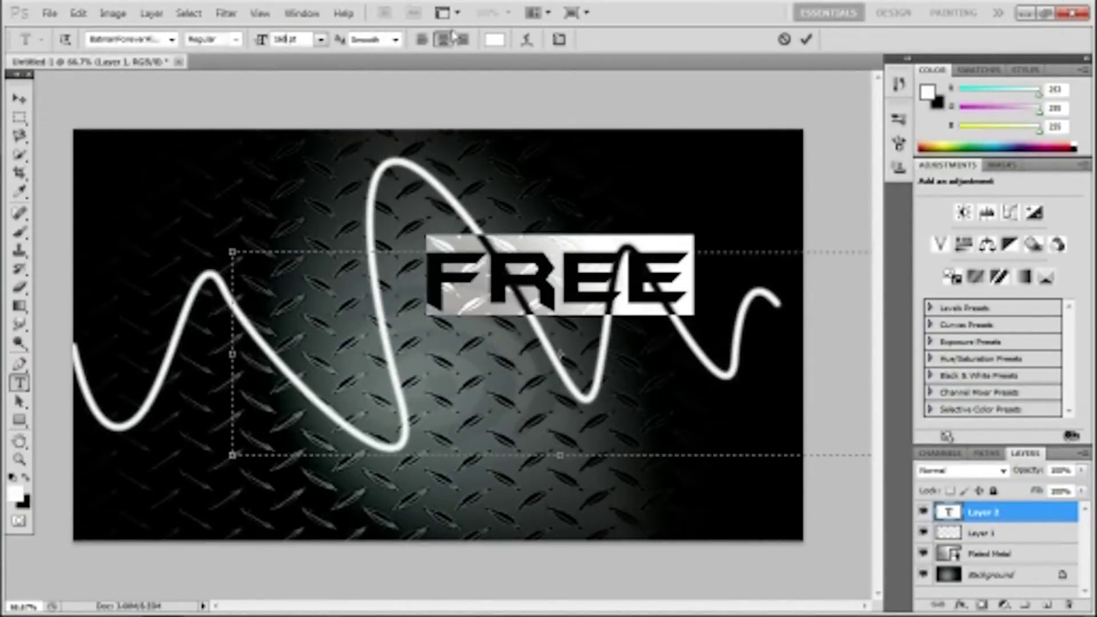
Extend the text to read FREESTYLE and commit the text edit
click(746, 294)
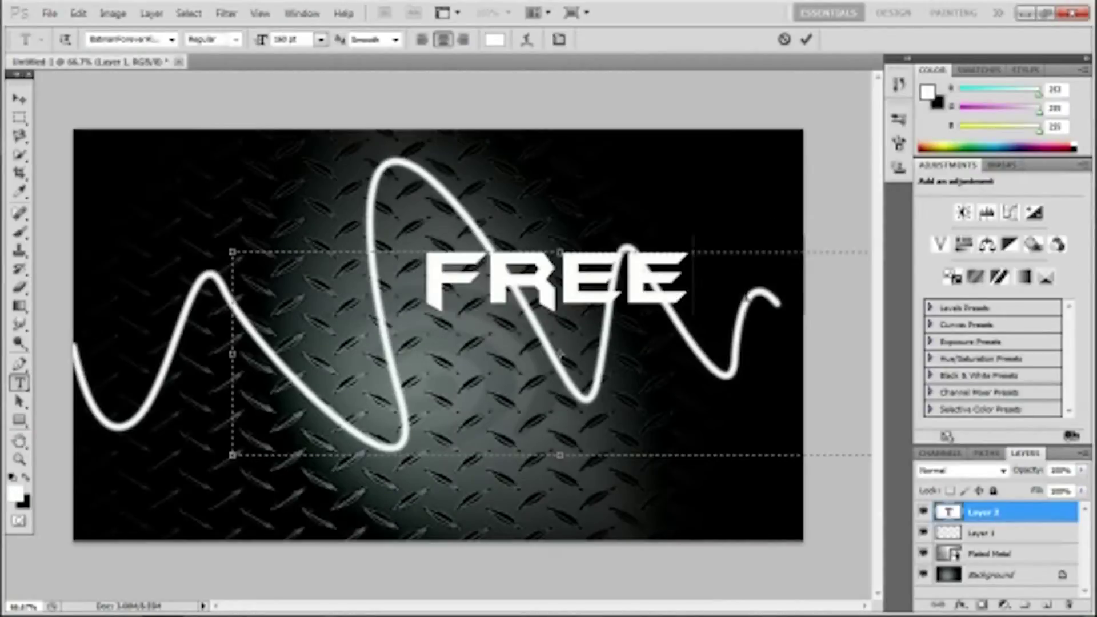
text(STYLE)
drag(744, 294, 519, 275)
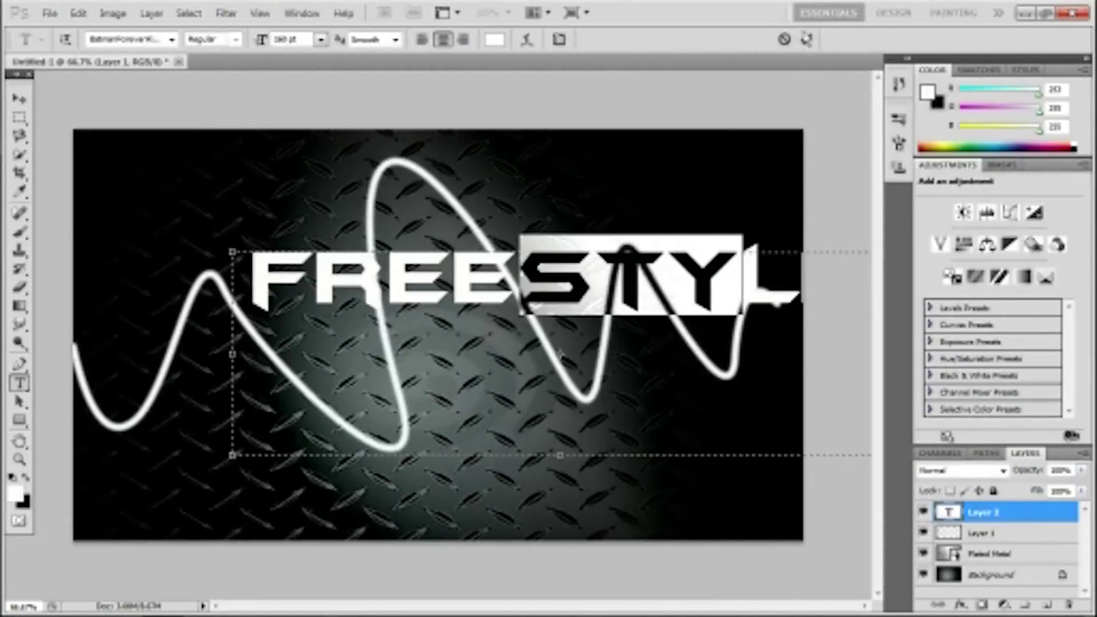
click(807, 40)
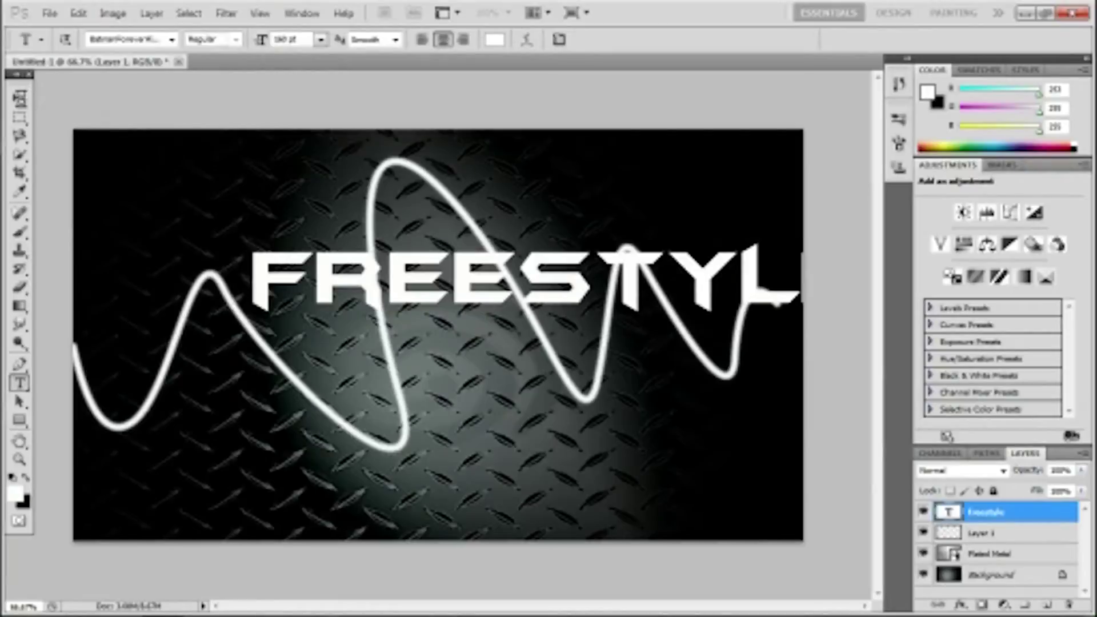
Move the FREESTYLE text left and slightly down so it is centred across the canvas
click(20, 98)
drag(333, 307, 227, 341)
drag(401, 327, 401, 330)
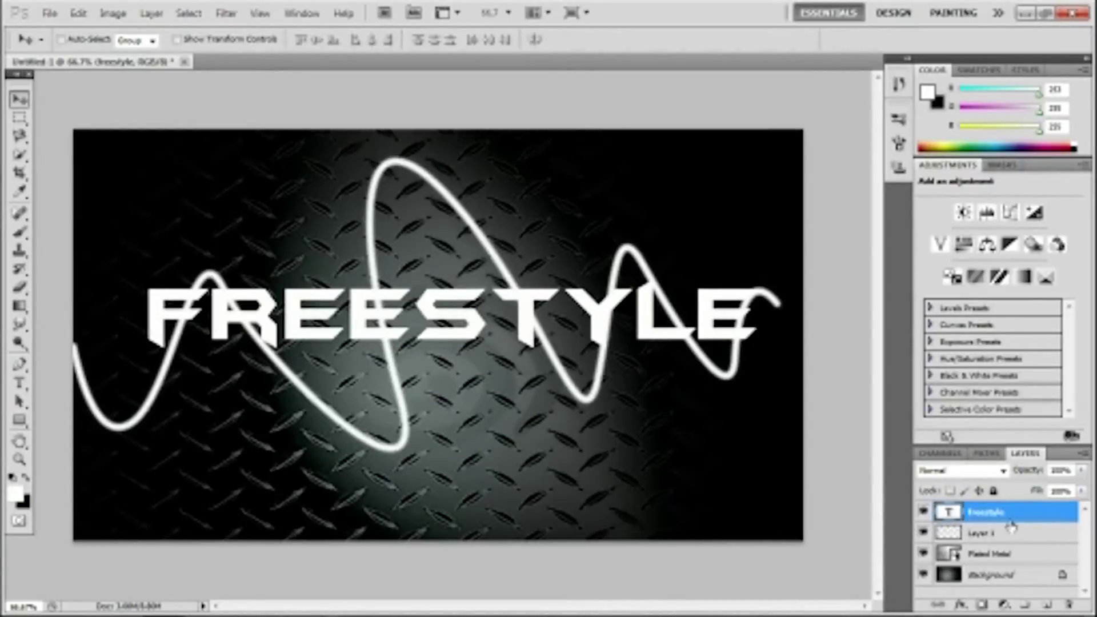
double_click(1035, 512)
drag(638, 76, 808, 150)
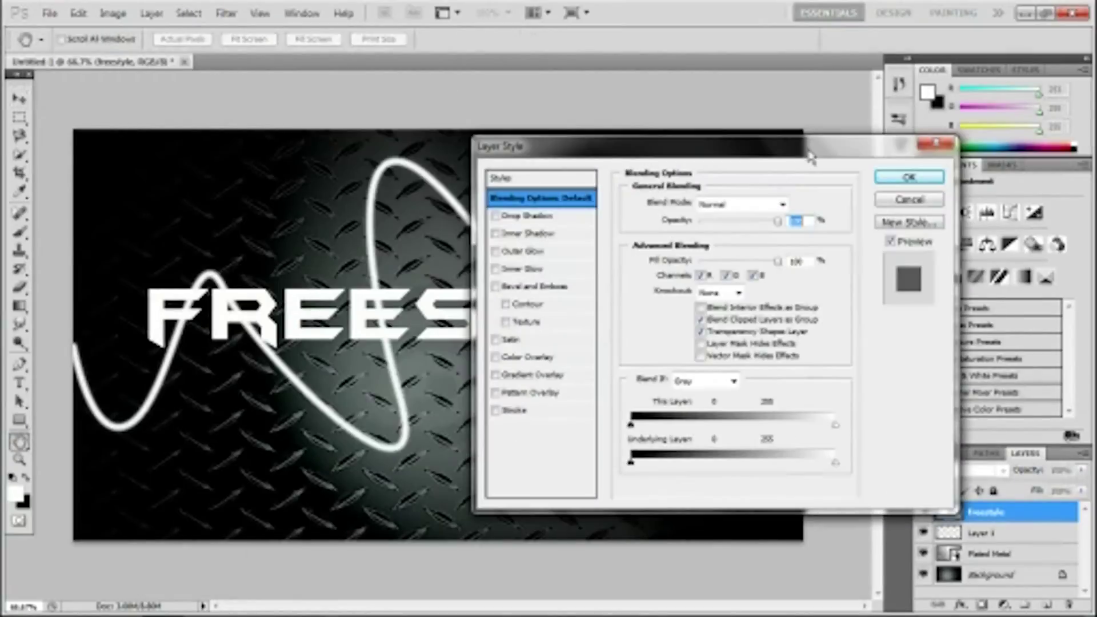
click(532, 358)
click(789, 203)
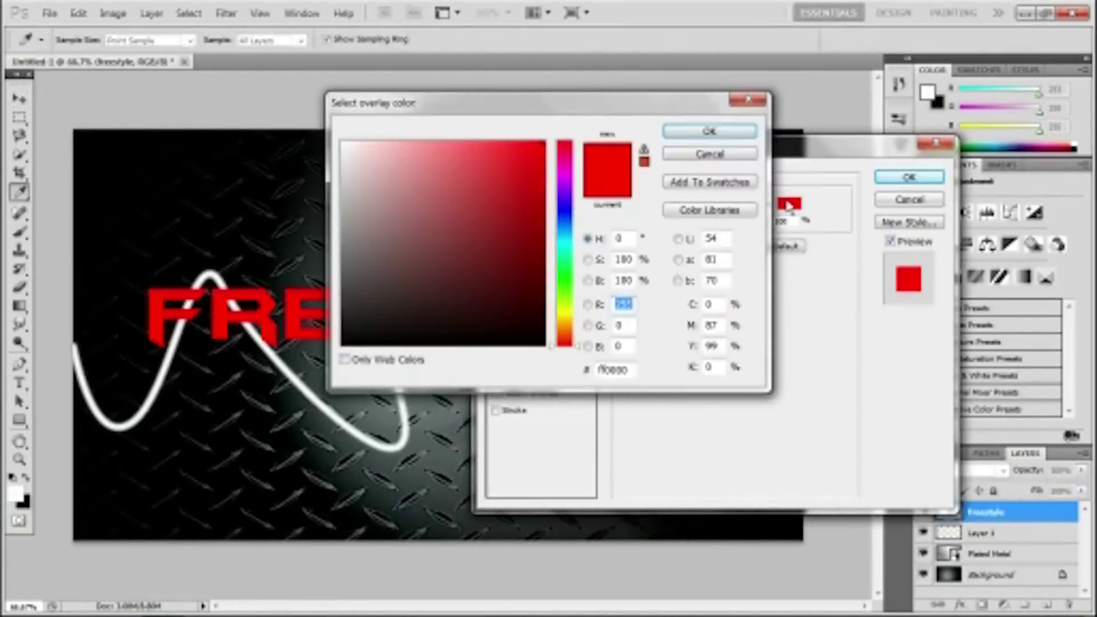
click(353, 312)
mouse_move(350, 308)
mouse_down()
mouse_move(350, 276)
mouse_move(345, 344)
mouse_move(342, 326)
mouse_up()
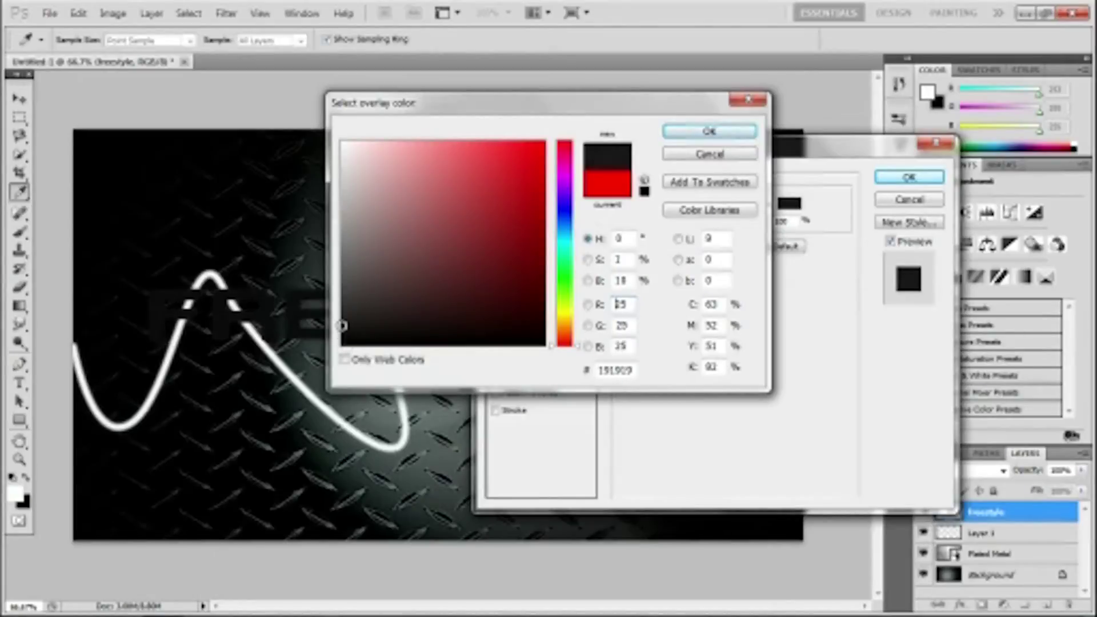
click(689, 127)
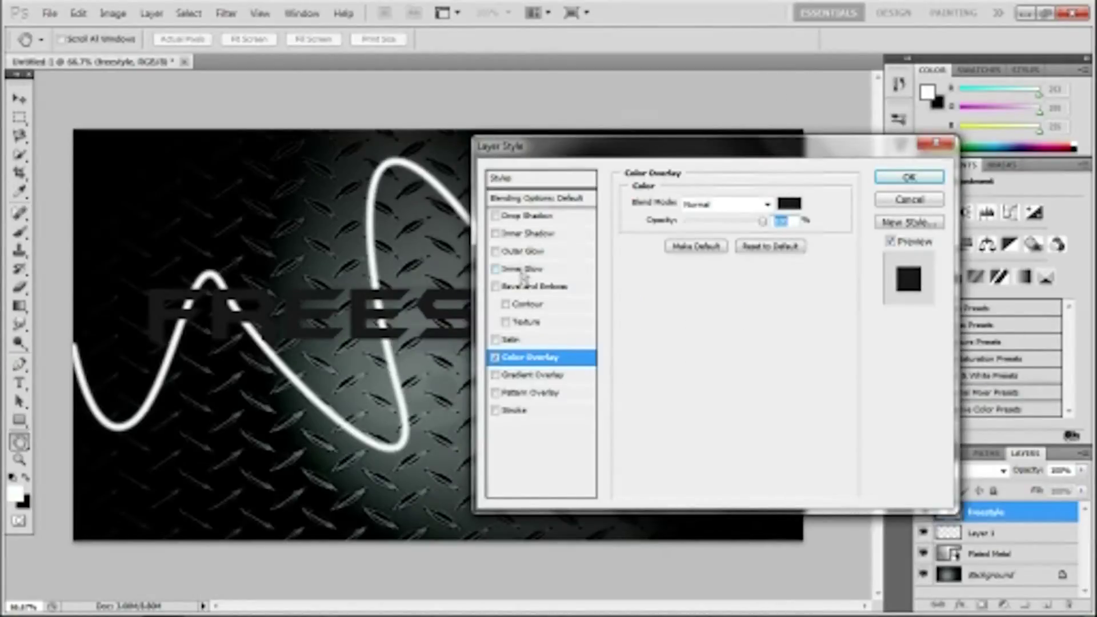
click(522, 269)
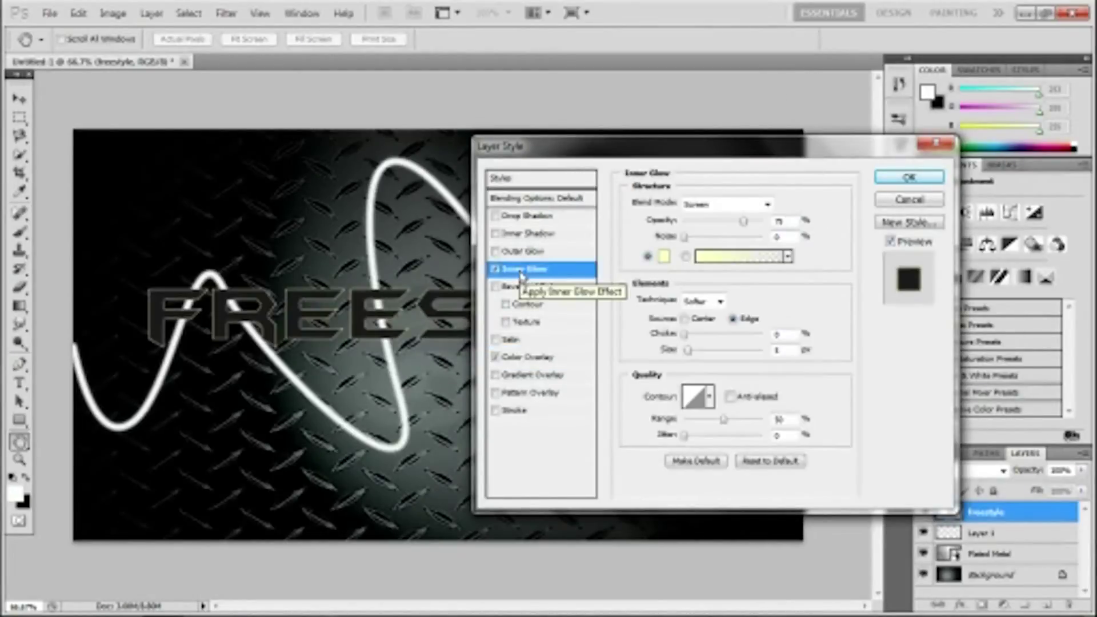
click(664, 257)
drag(346, 144, 344, 142)
click(675, 135)
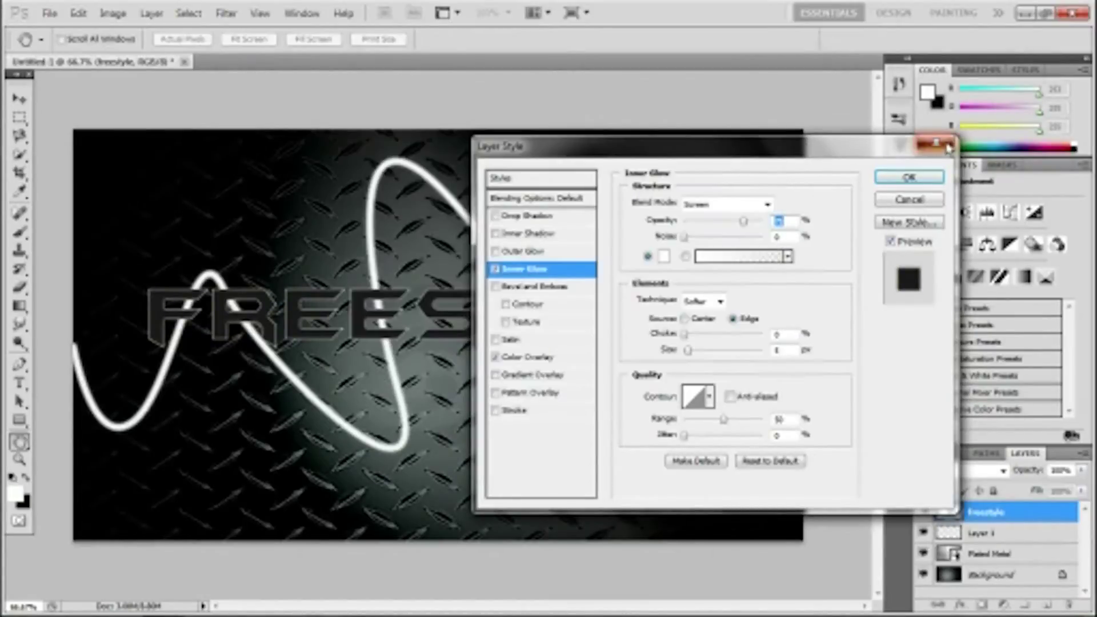
key(Return)
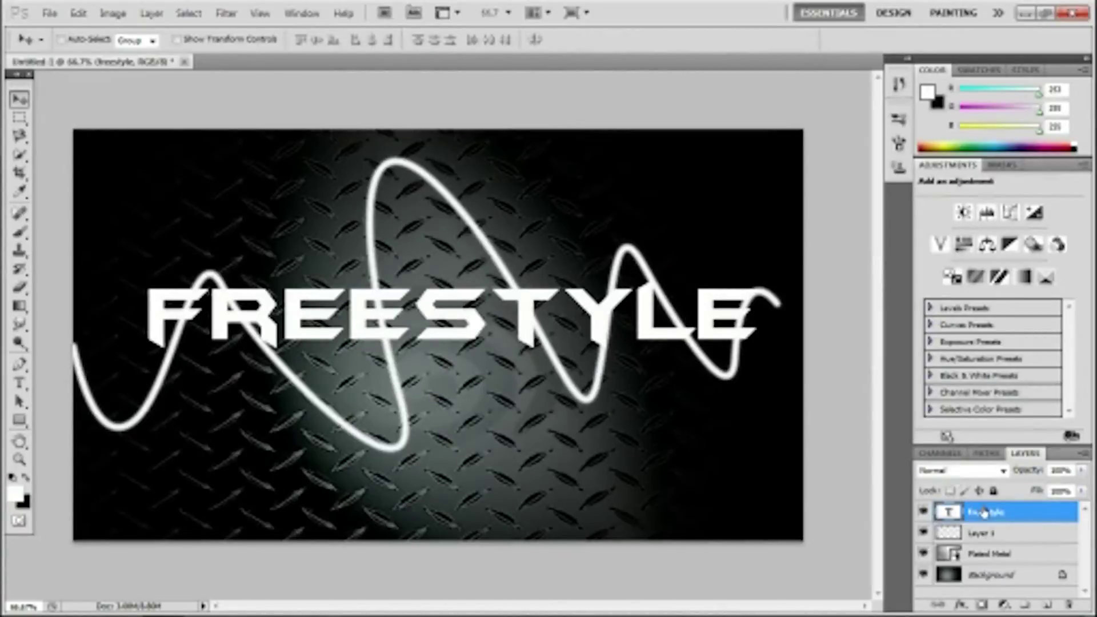
Add a Color Overlay in near-black #141414 to the freestyle text layer
double_click(983, 512)
click(540, 357)
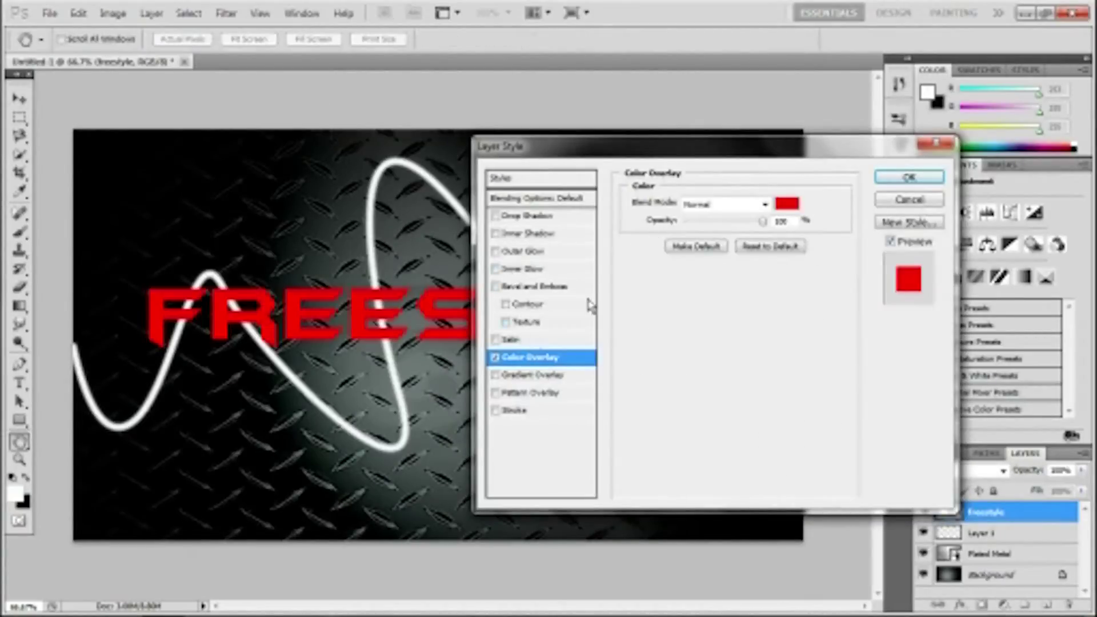
click(787, 203)
click(344, 329)
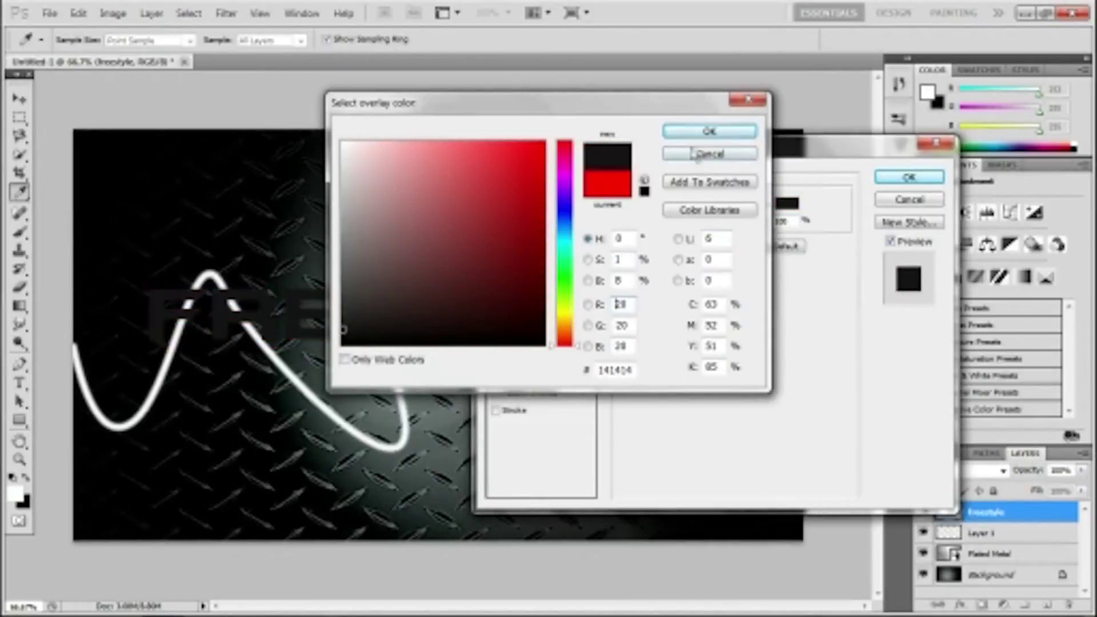
click(714, 137)
Add a white Inner Glow to the freestyle text and apply the layer style
click(543, 269)
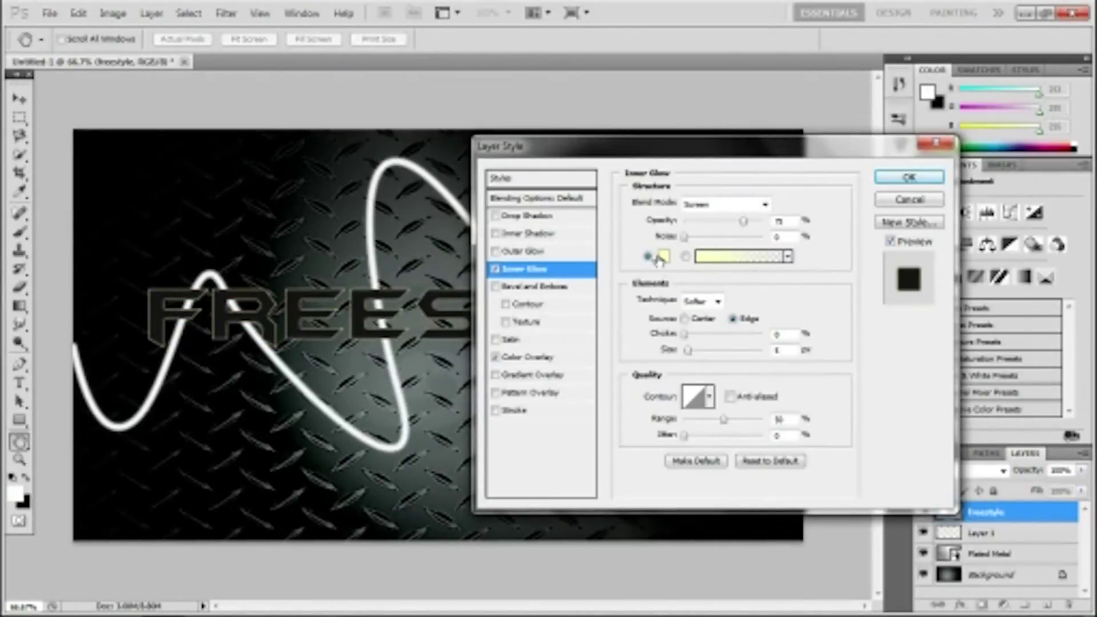
click(659, 255)
click(338, 139)
click(680, 135)
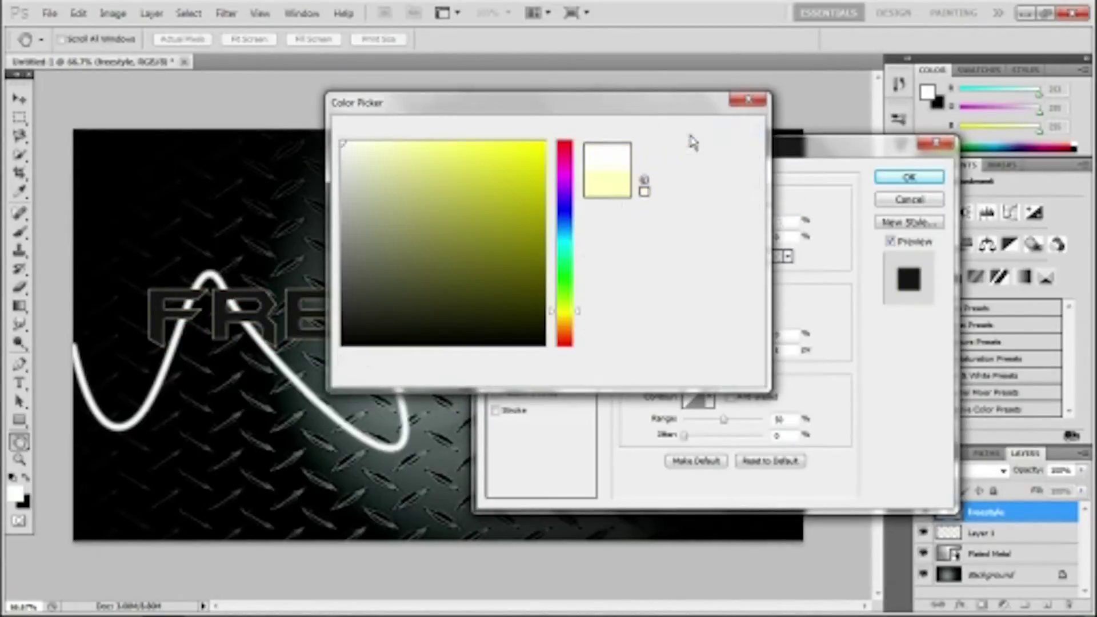
click(909, 178)
Move Layer 1 above the freestyle text layer and erase parts of the wavy line where it crosses the letters
drag(1002, 588, 997, 507)
click(20, 287)
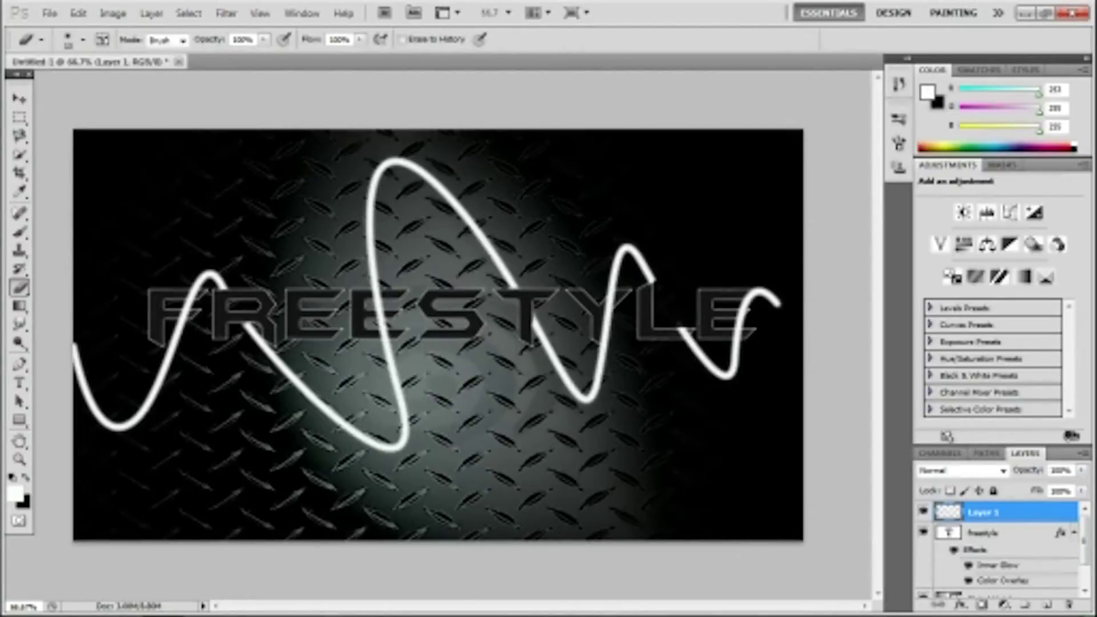
Start placing an image file and browse to the psi folder
click(48, 13)
click(140, 321)
click(289, 39)
click(289, 40)
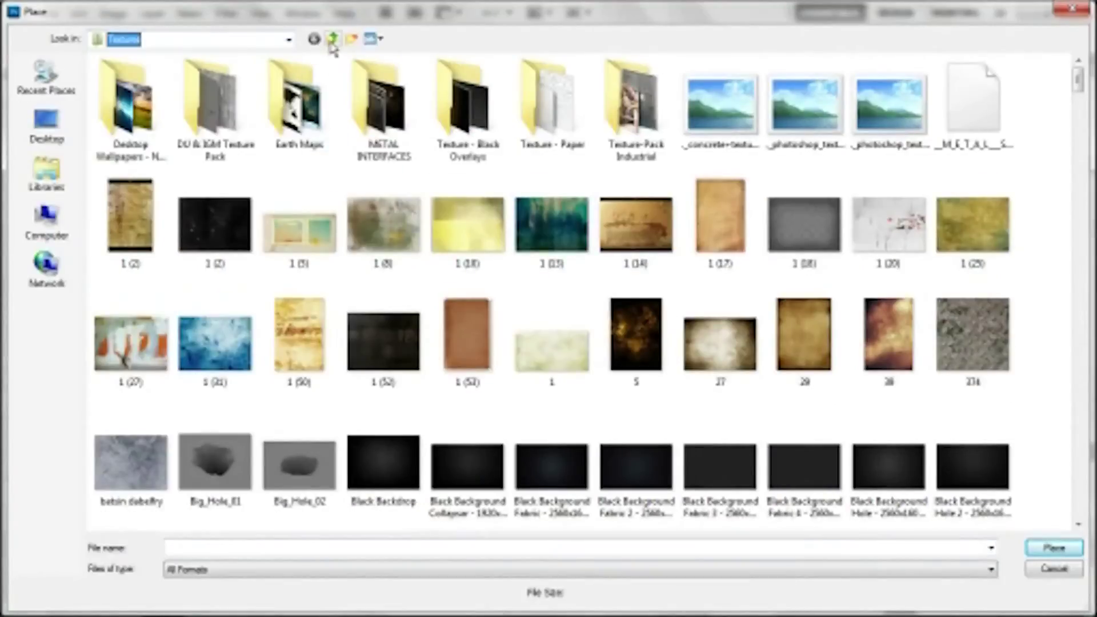
click(334, 40)
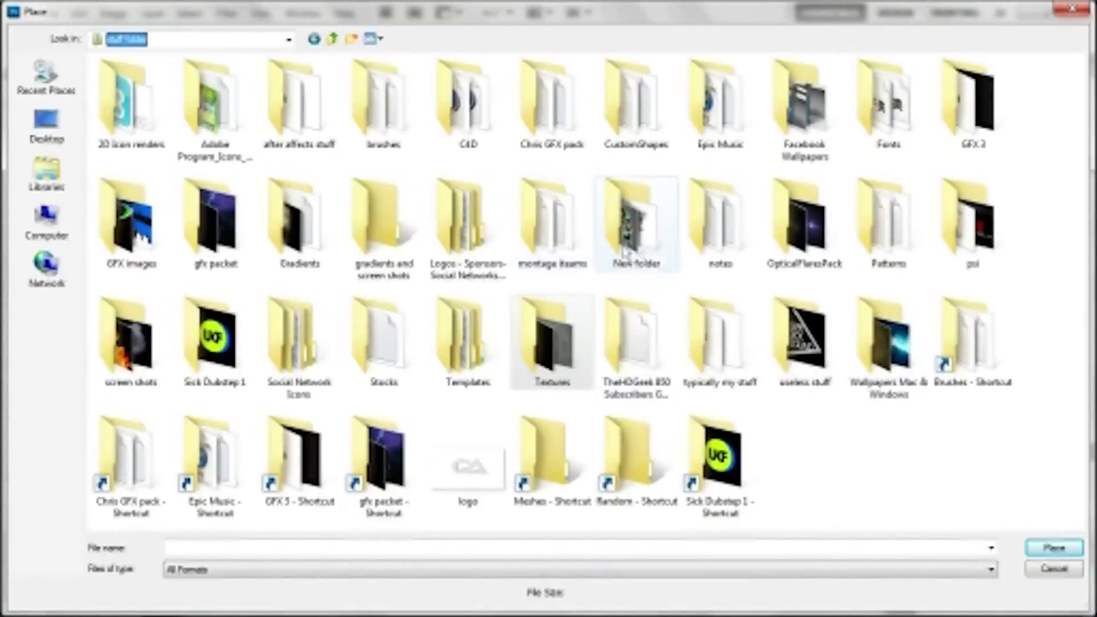
double_click(971, 220)
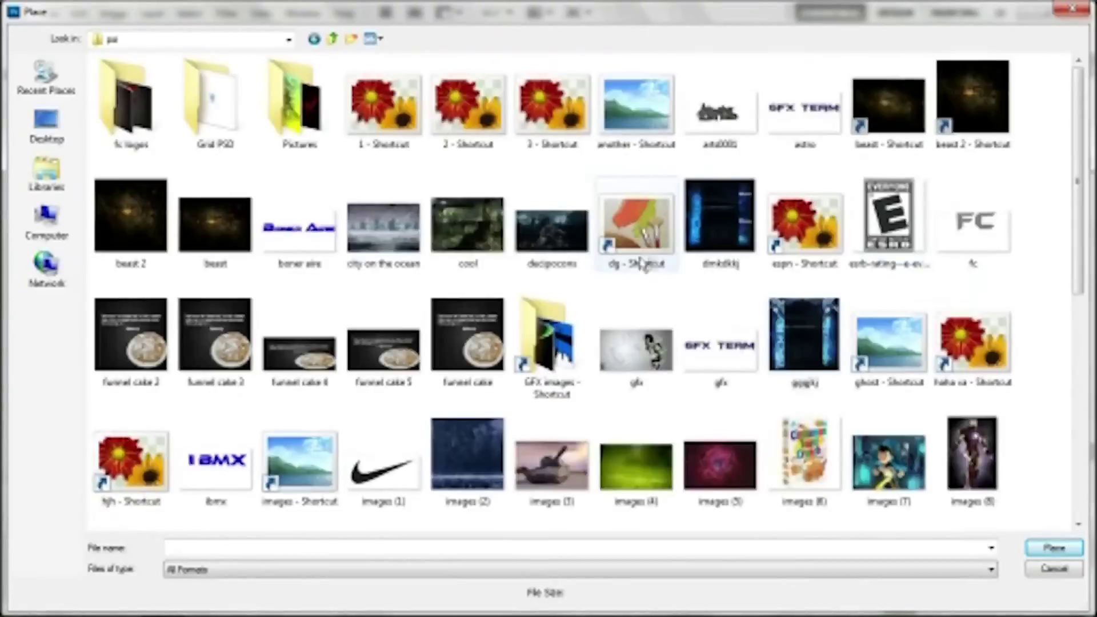
drag(1074, 132, 1084, 320)
double_click(451, 312)
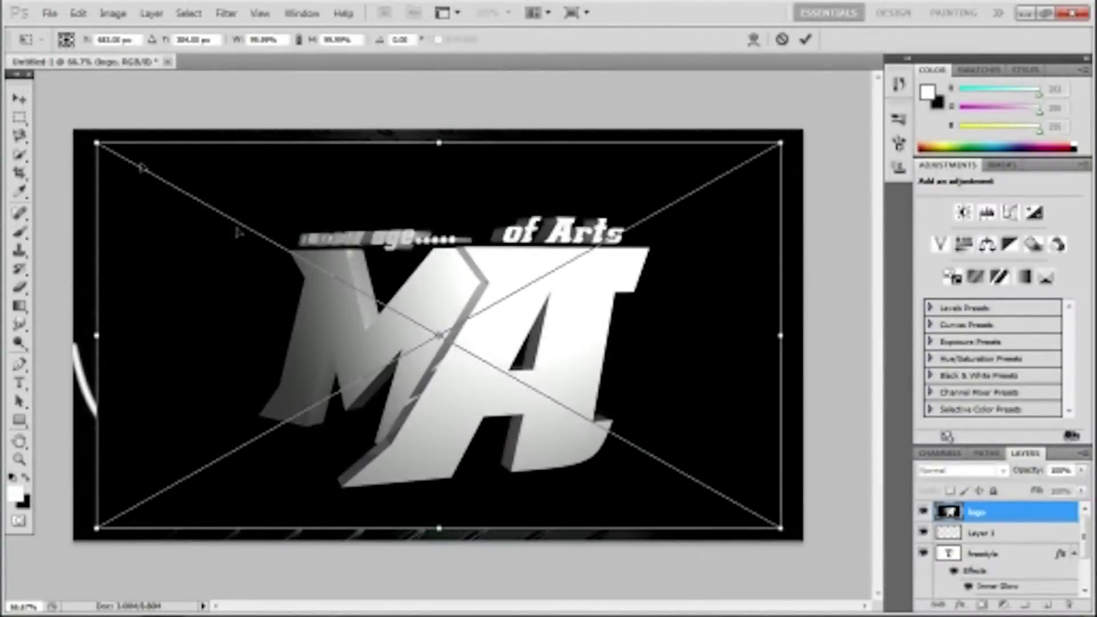
drag(197, 208, 320, 340)
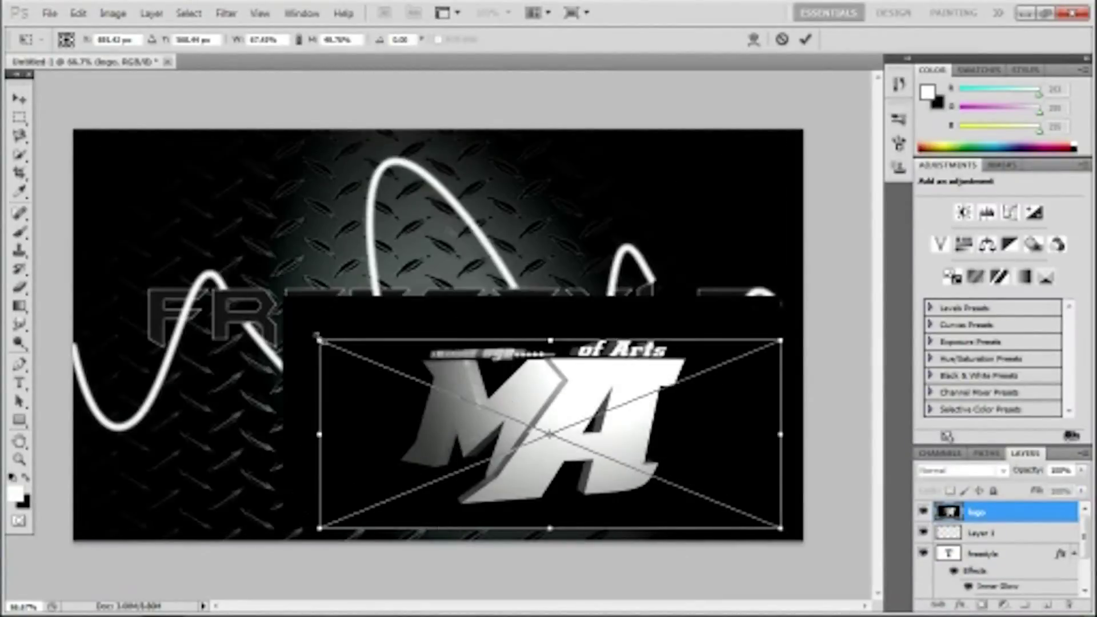
click(782, 39)
Place the MA logo with the transparent background, scaled down into the canvas's lower-right corner
click(50, 13)
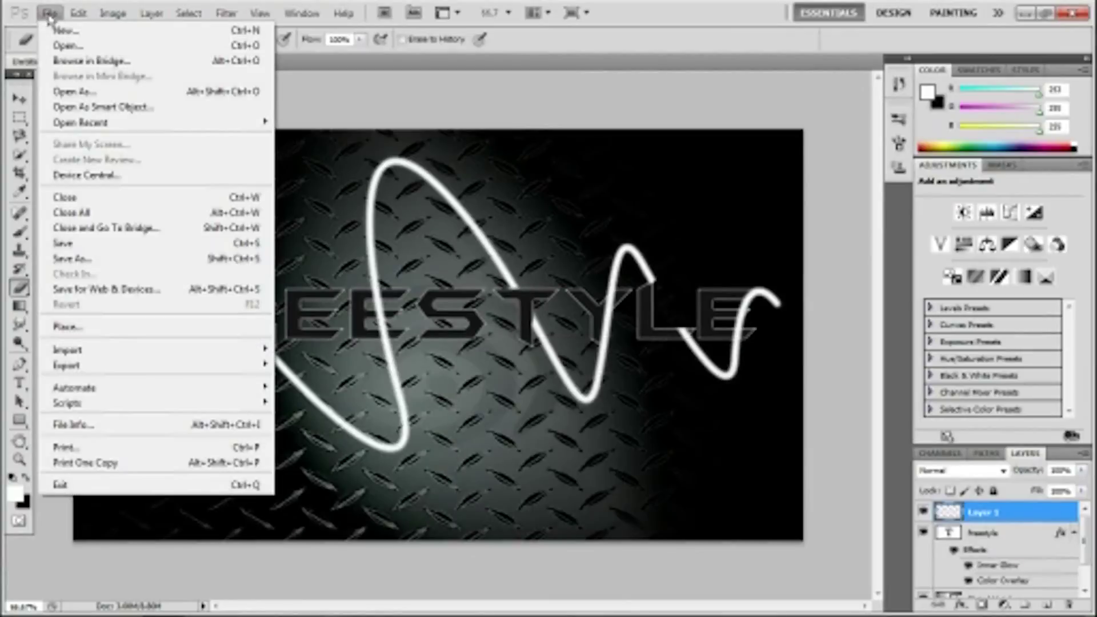
click(150, 331)
drag(1081, 137, 1088, 312)
double_click(441, 346)
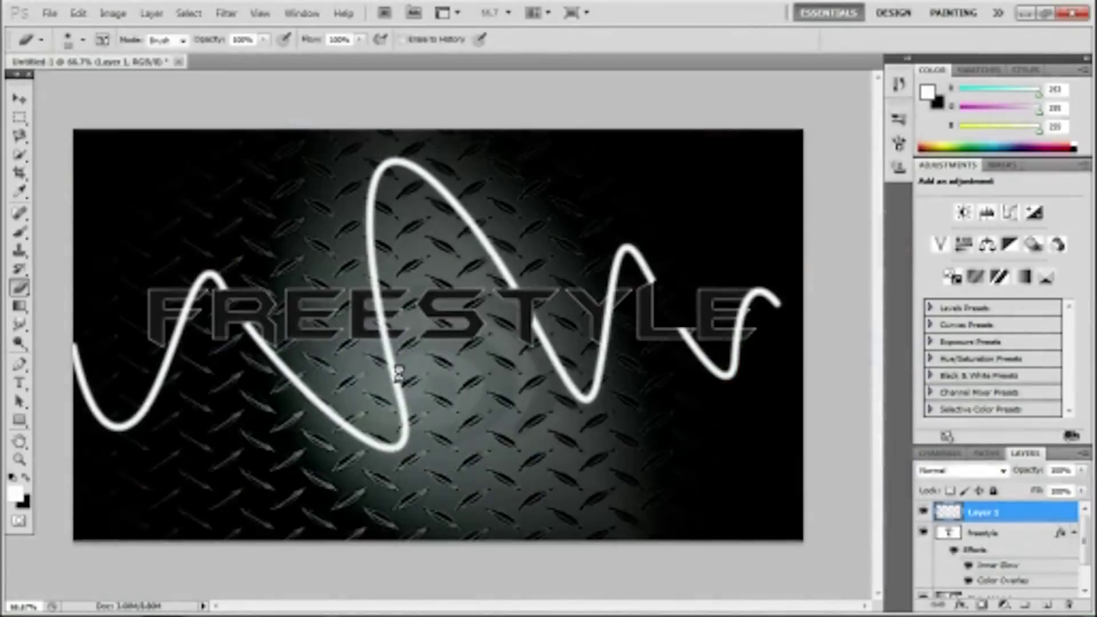
drag(96, 143, 542, 406)
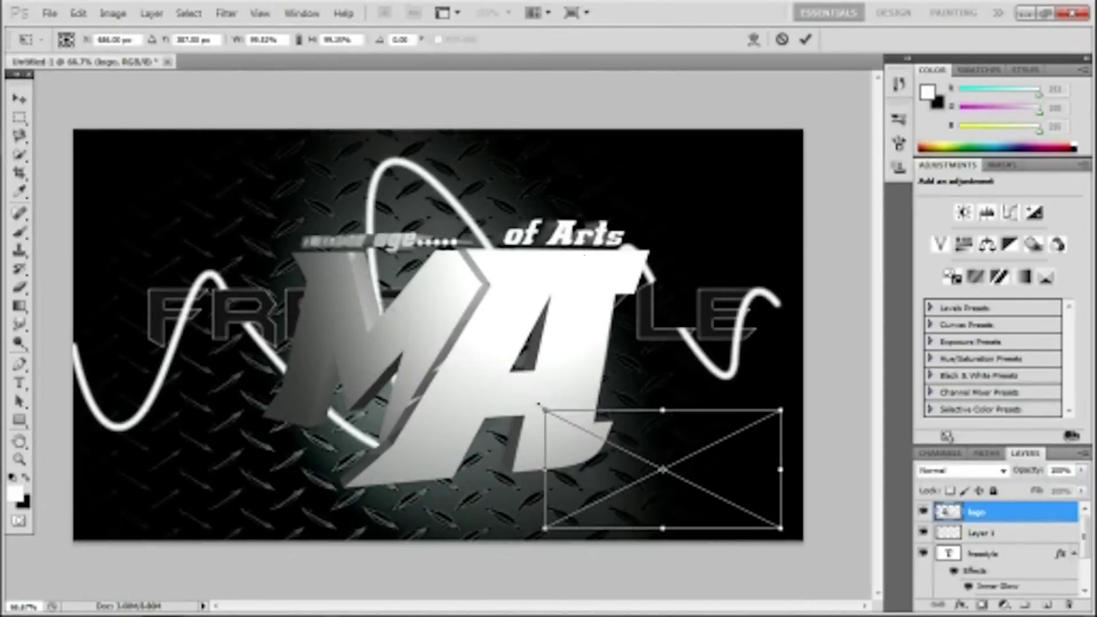
drag(762, 502, 772, 515)
click(808, 43)
Erase a little more of the wavy line on Layer 1 around the letter L
key(e)
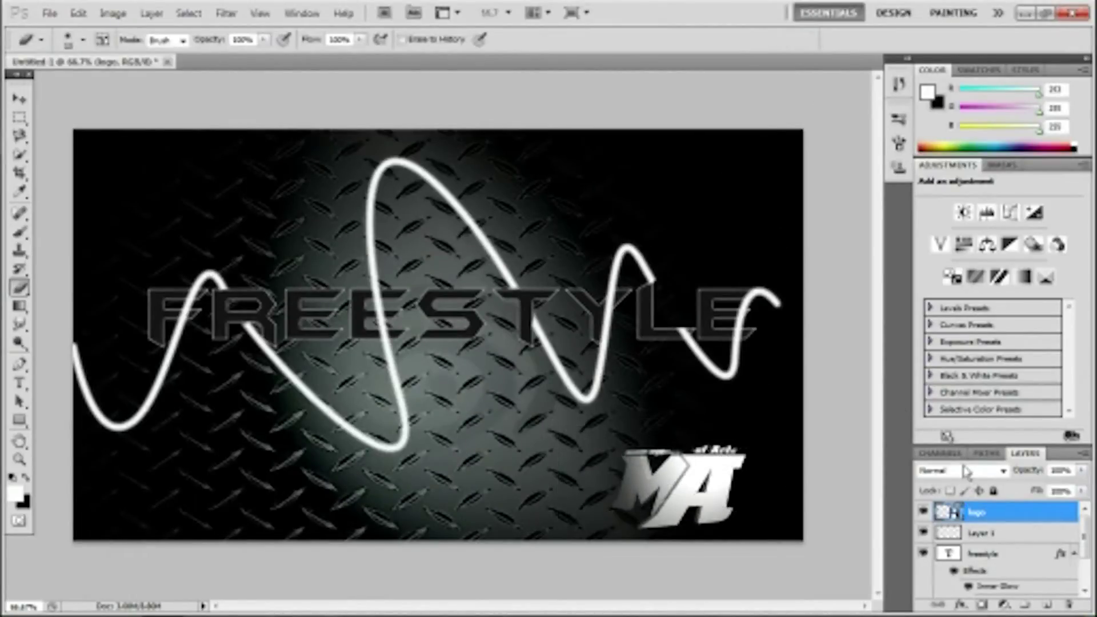
right_click(19, 287)
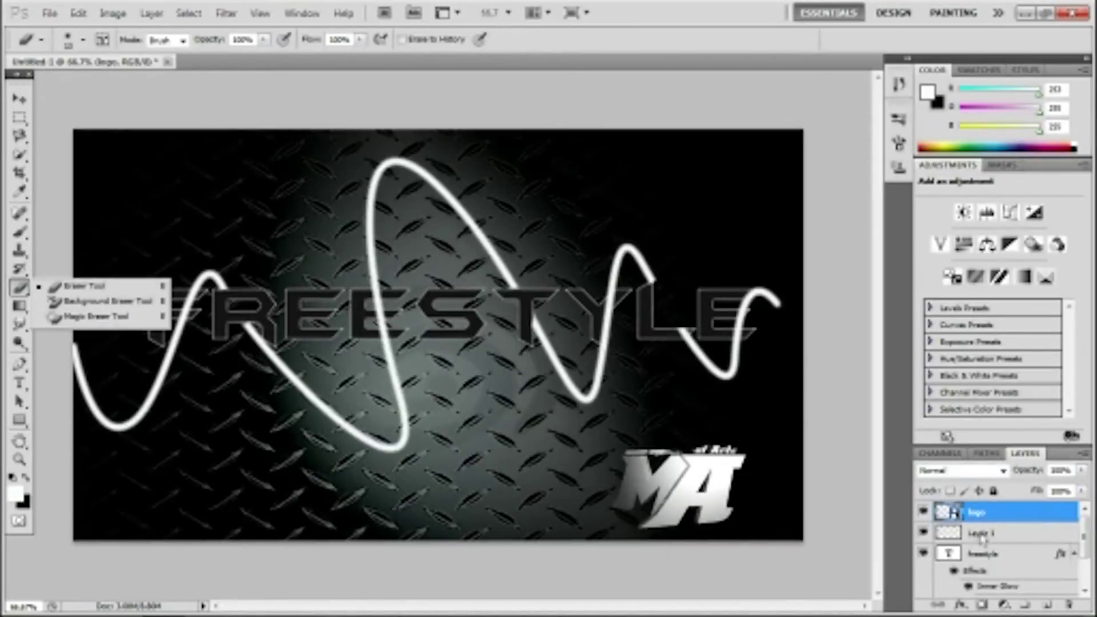
click(978, 534)
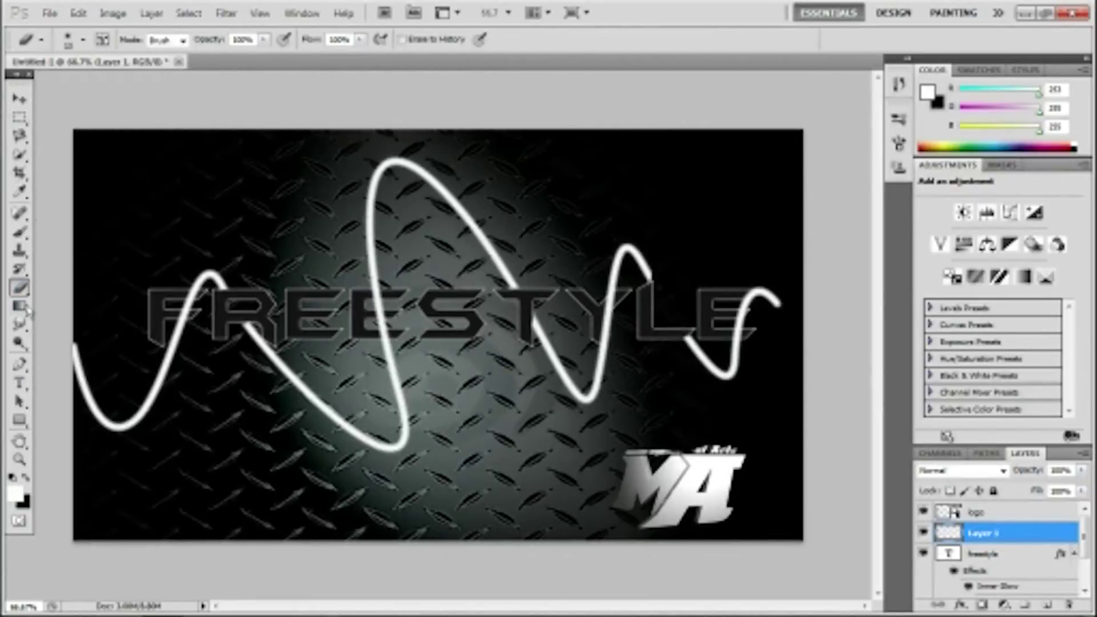
Add an empty text box below the FREESTYLE text, using the Beam Rider Bold Italic font at 70 pt
click(22, 384)
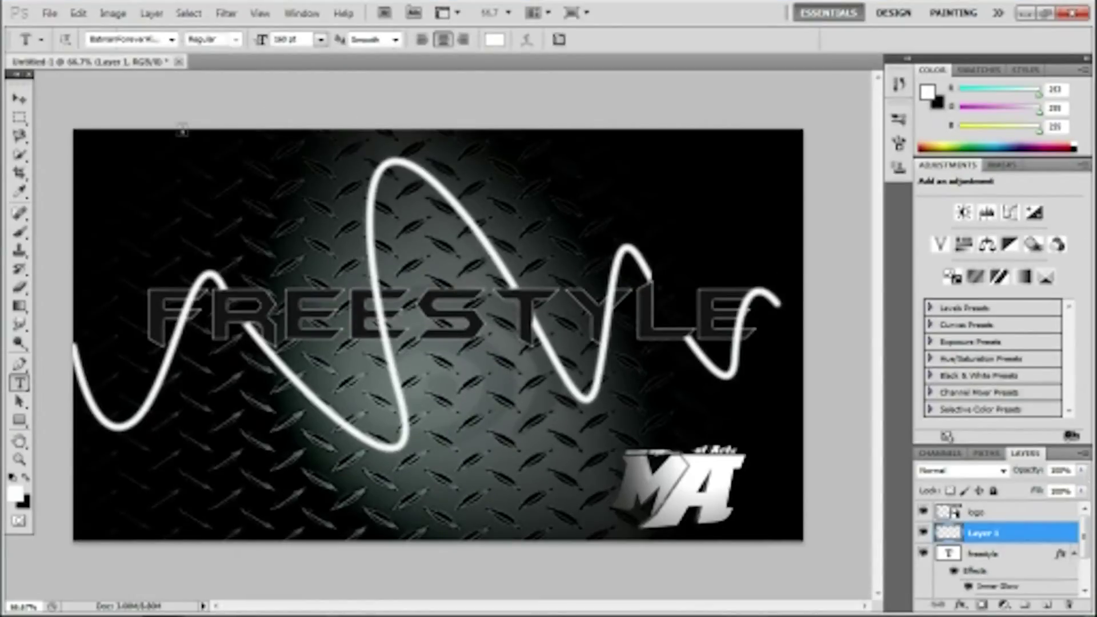
click(172, 39)
scroll(166, 286, down, 5)
click(169, 388)
drag(284, 445, 591, 468)
click(320, 38)
click(288, 39)
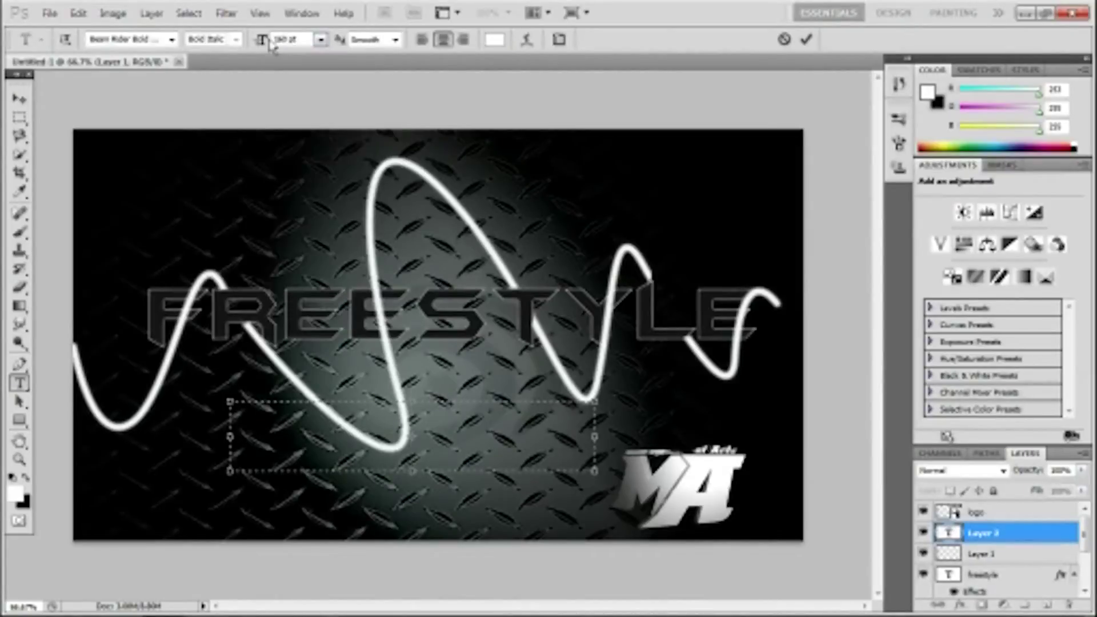
double_click(275, 40)
text(78)
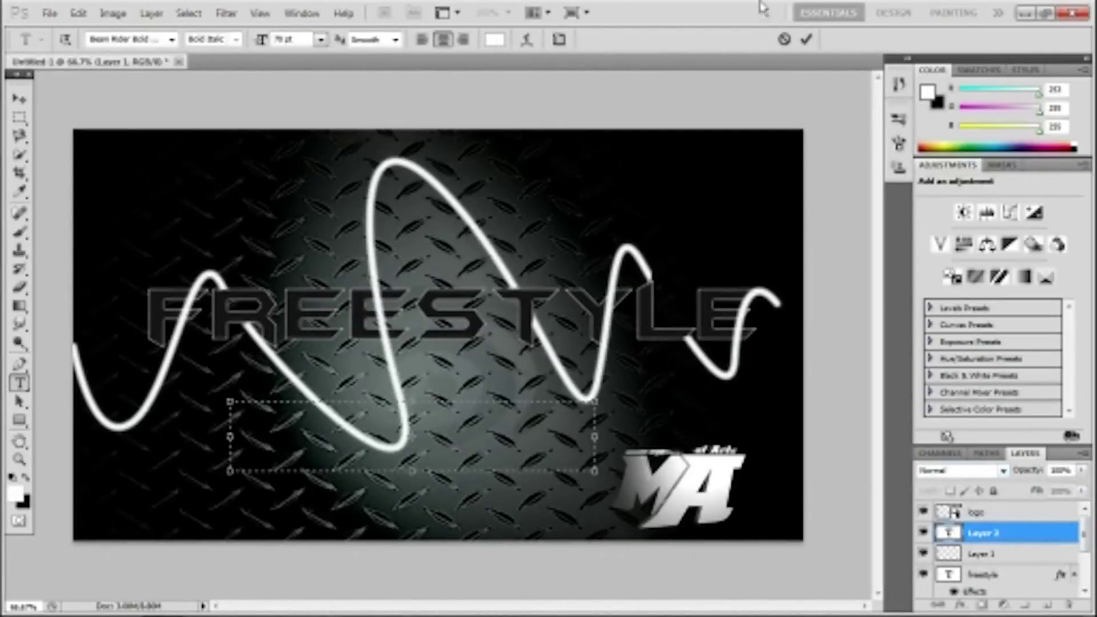
click(805, 39)
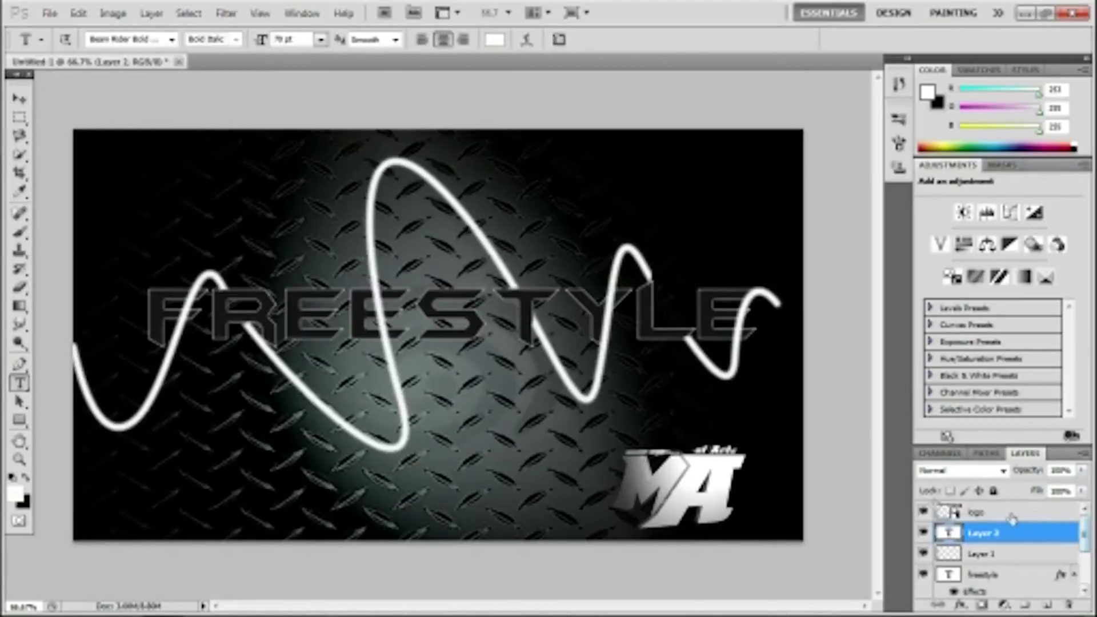
Add a new layer above the logo layer and draw a wide text box below the FREESTYLE text
click(1028, 514)
click(1048, 604)
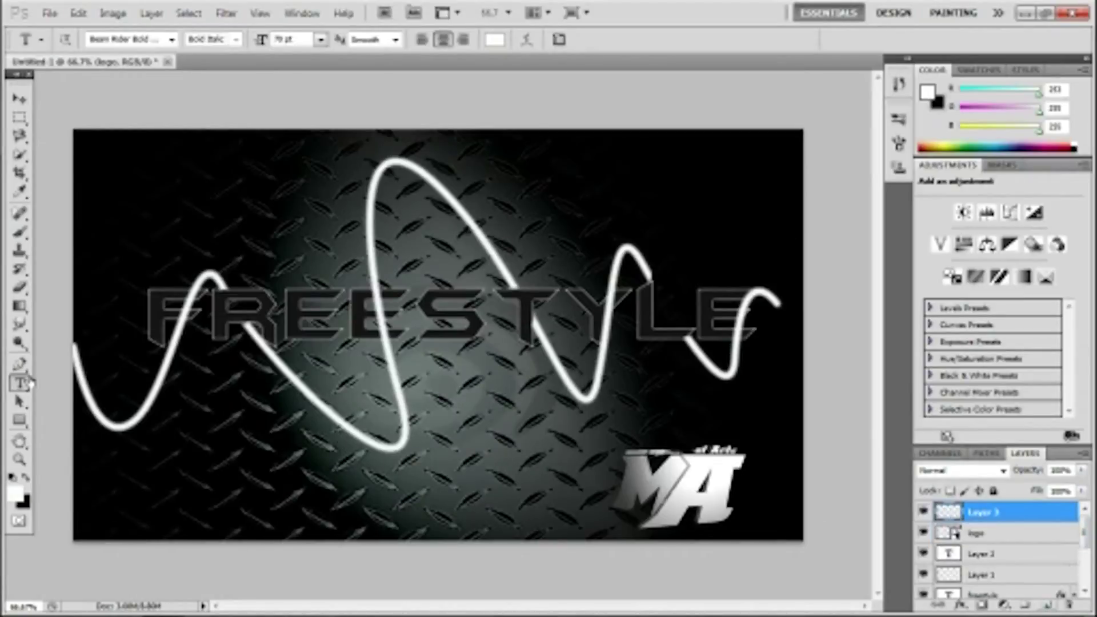
drag(261, 357, 334, 378)
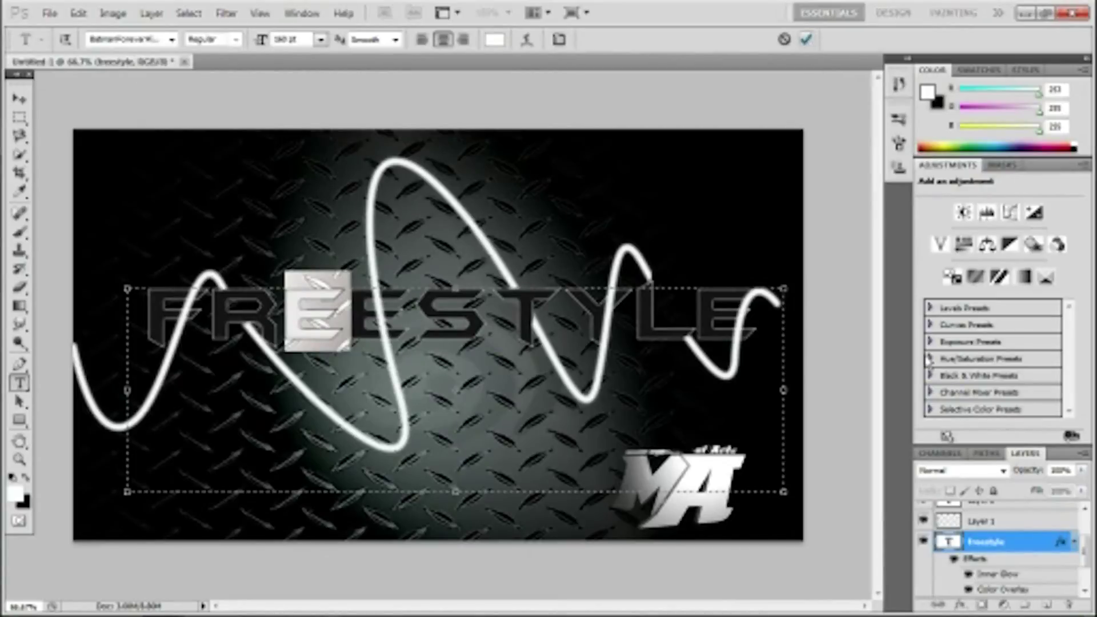
click(805, 39)
scroll(1088, 540, up, 3)
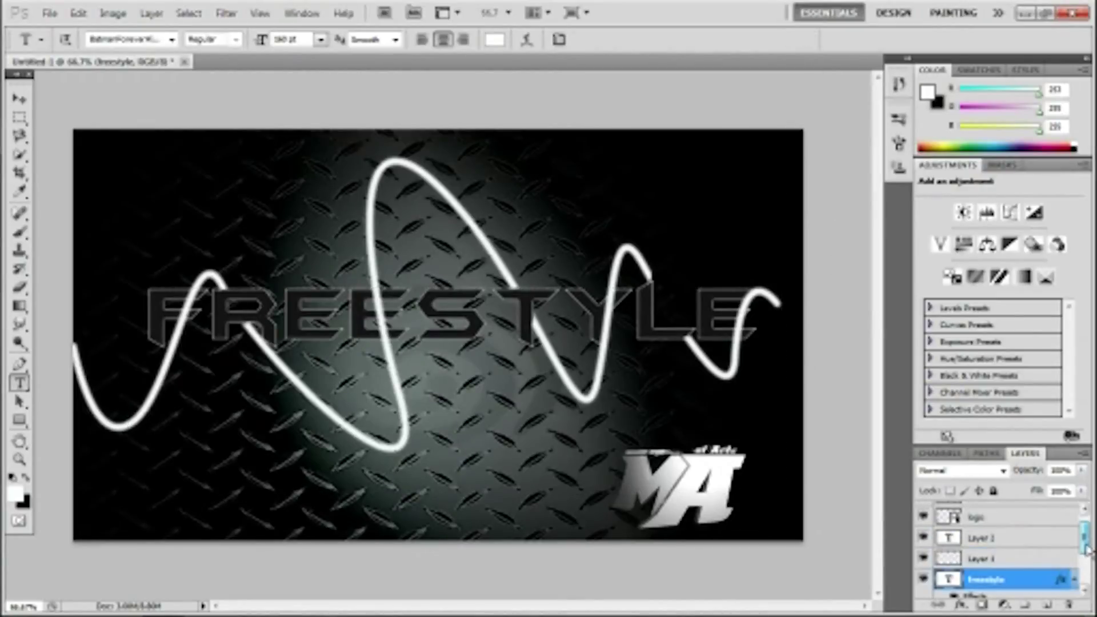
click(1012, 516)
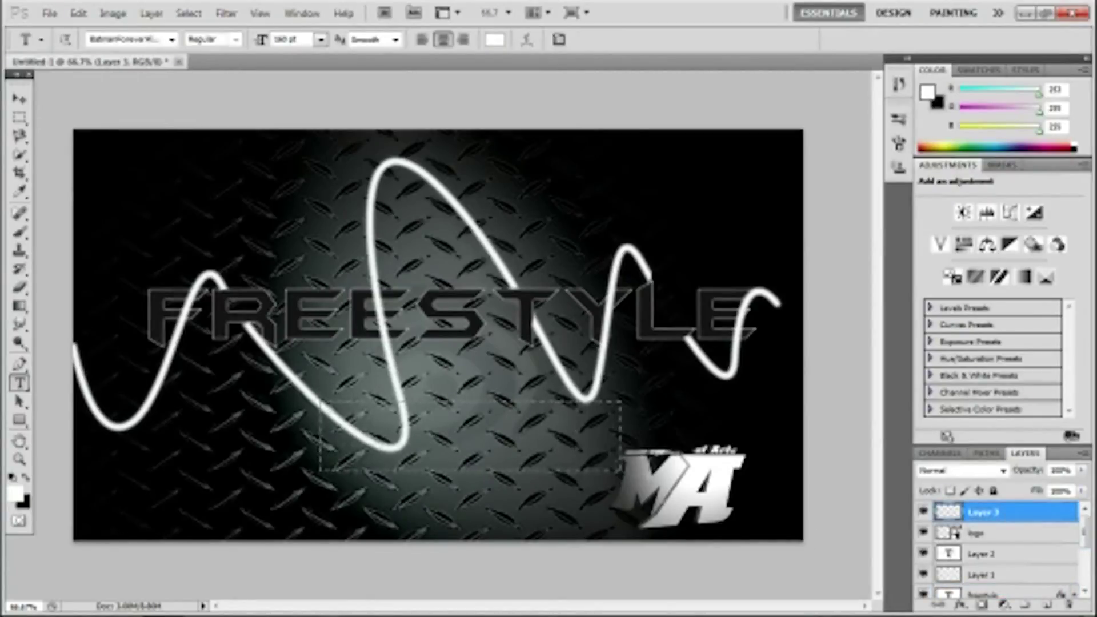
drag(320, 402, 678, 471)
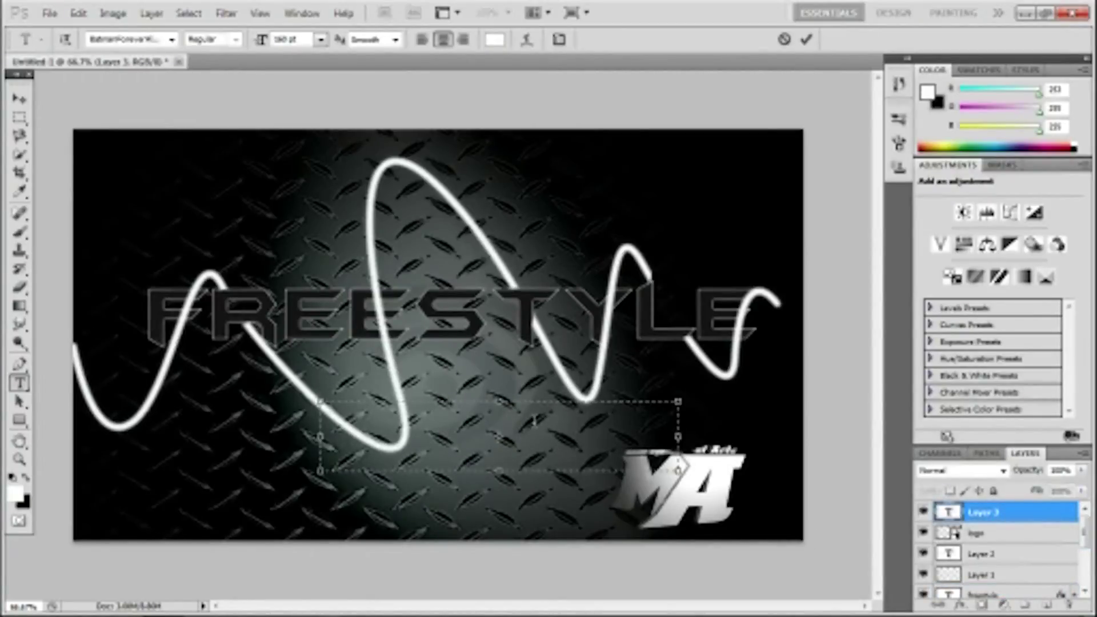
drag(291, 42, 267, 45)
key(BackSpace)
text(70)
text(www)
text(.)
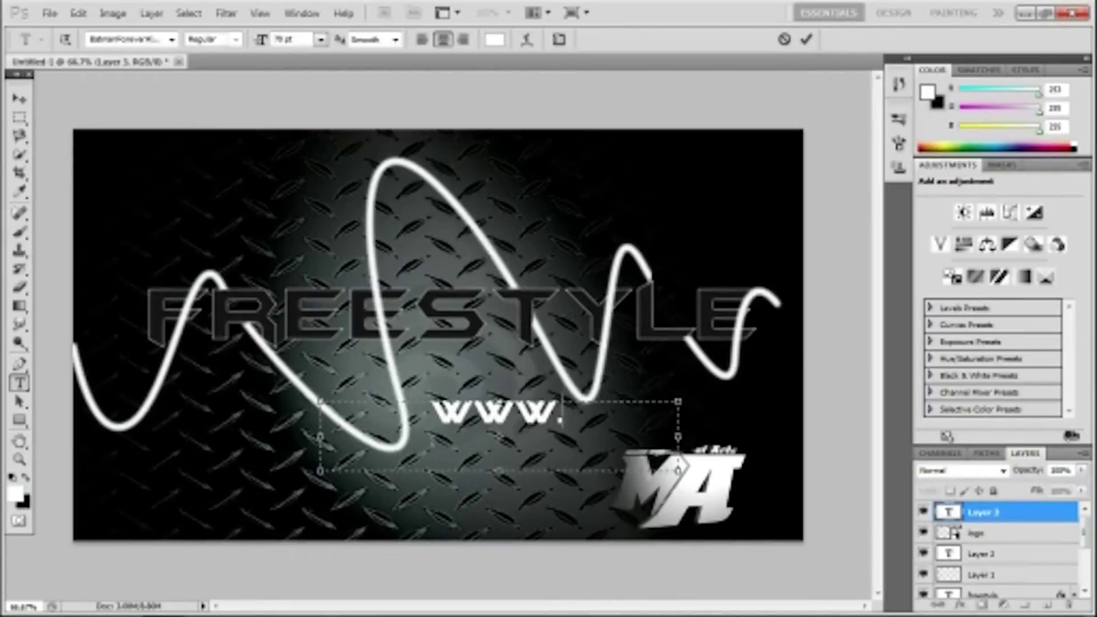
key(BackSpace)
key(BackSpace)
key(BackSpace)
key(BackSpace)
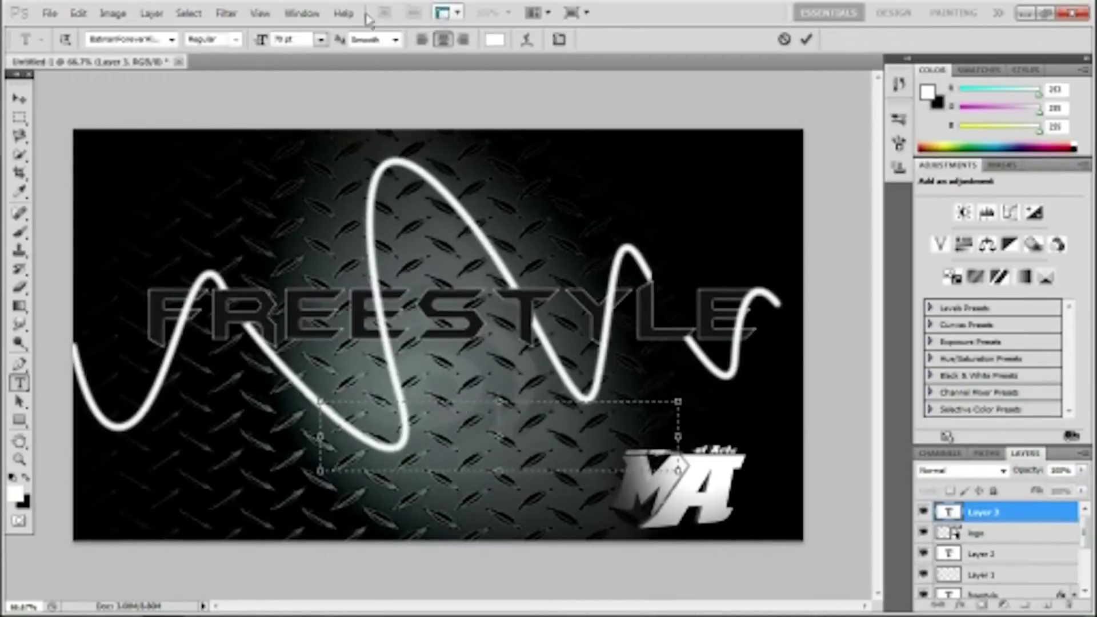
Set the new text's size to 48 pt and its color to black
click(321, 40)
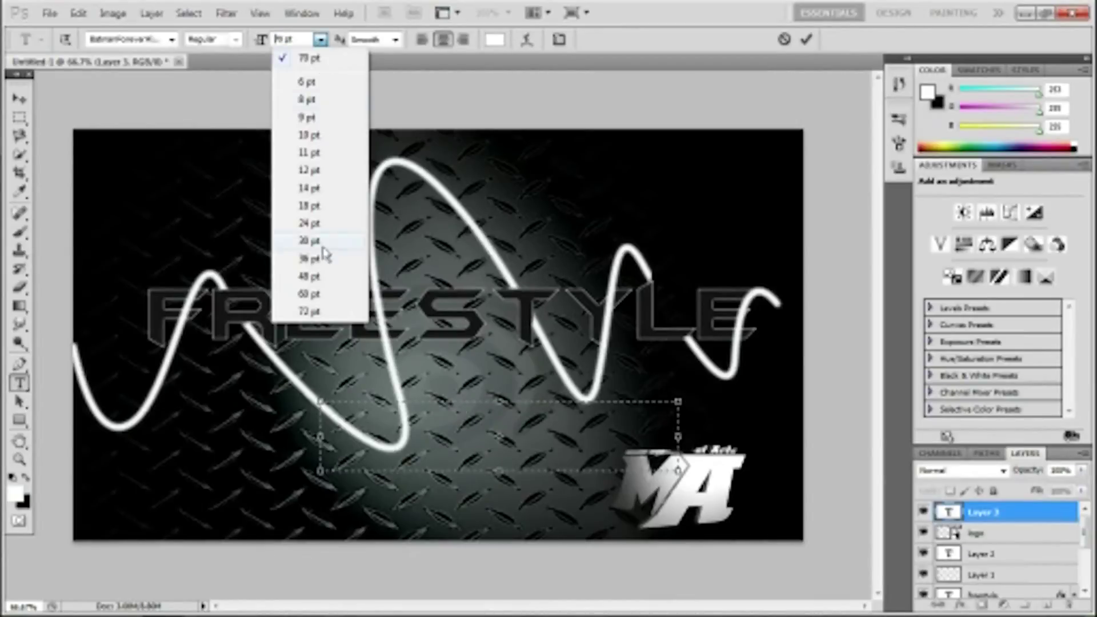
click(320, 276)
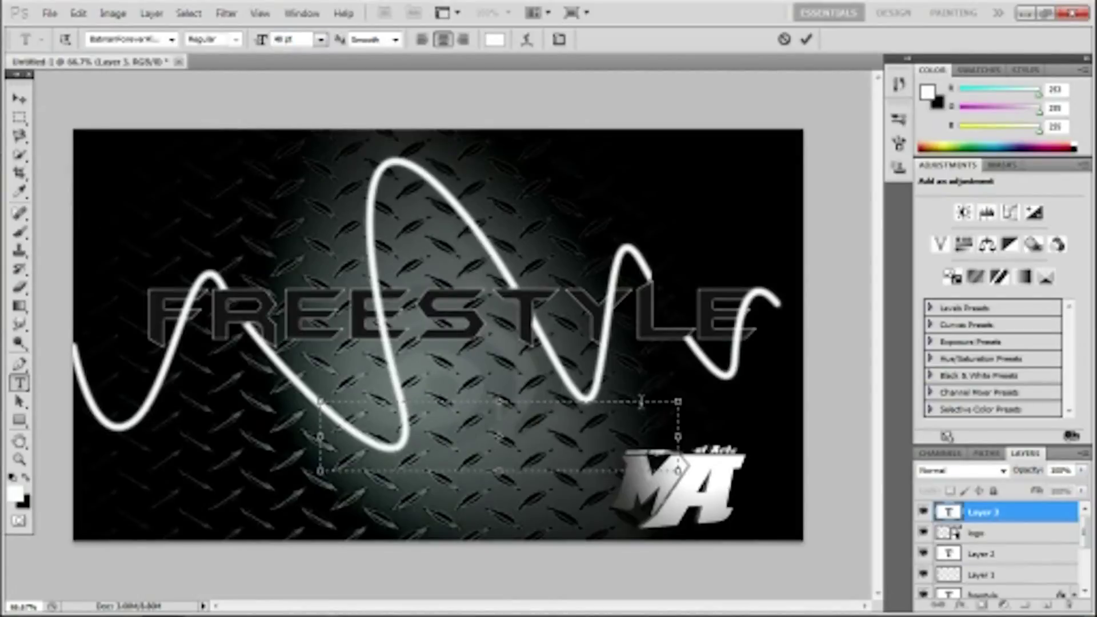
click(491, 42)
click(361, 327)
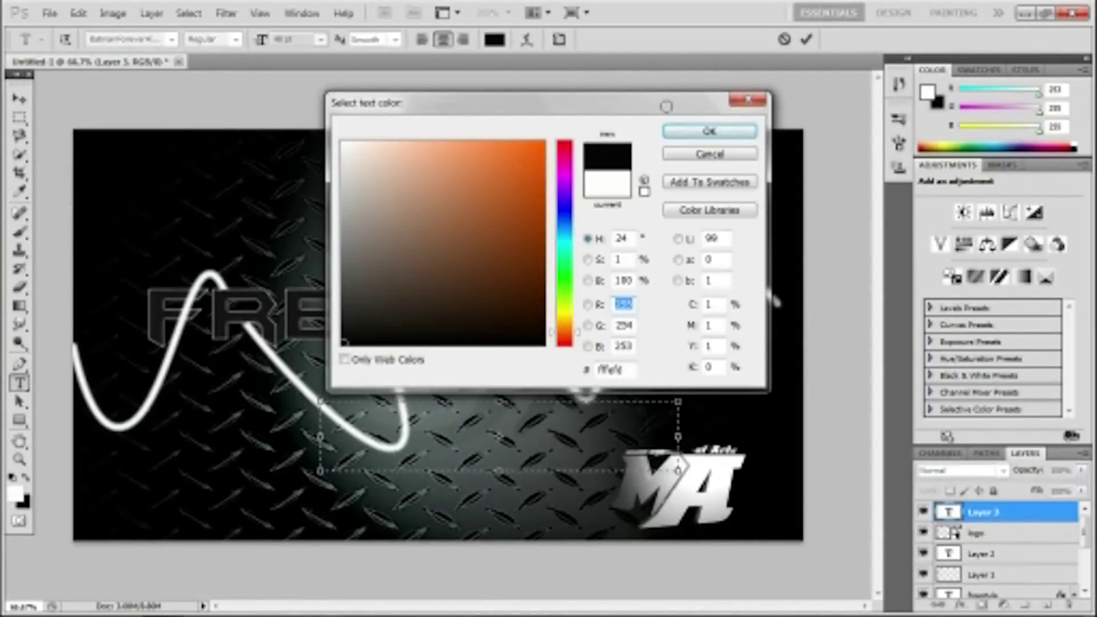
key(Return)
text(www.)
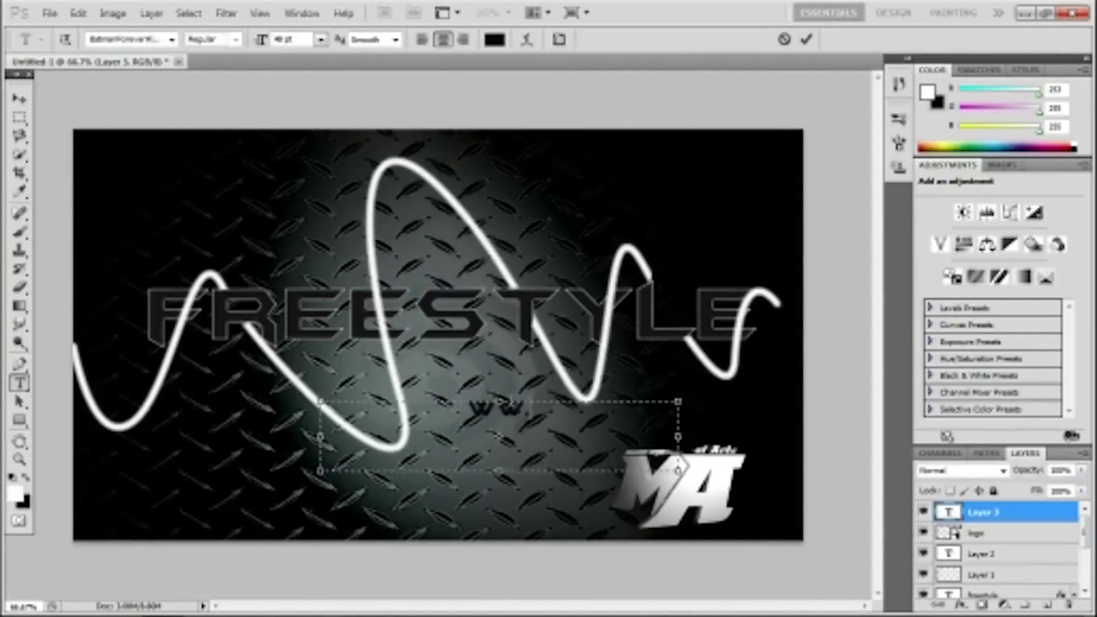
text(w)
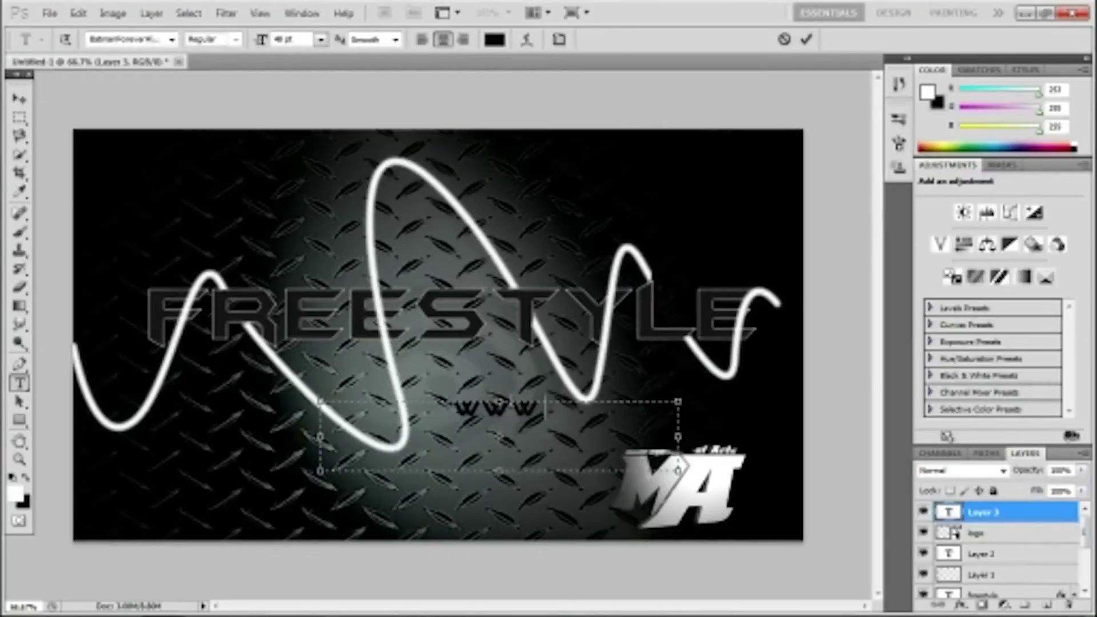
text(.youtube.co)
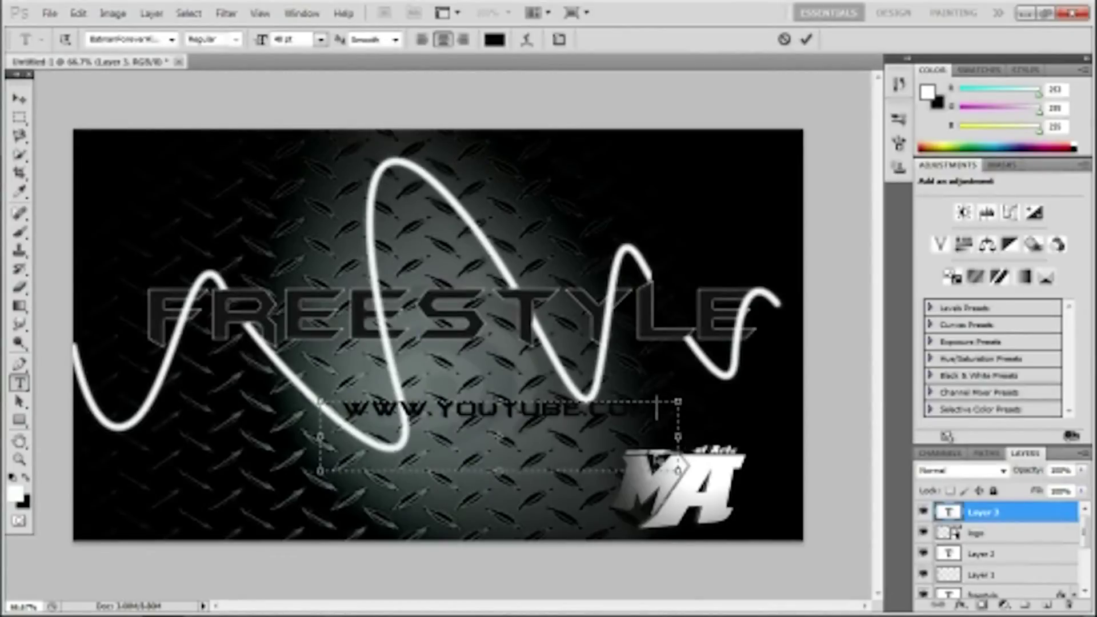
drag(686, 393, 806, 396)
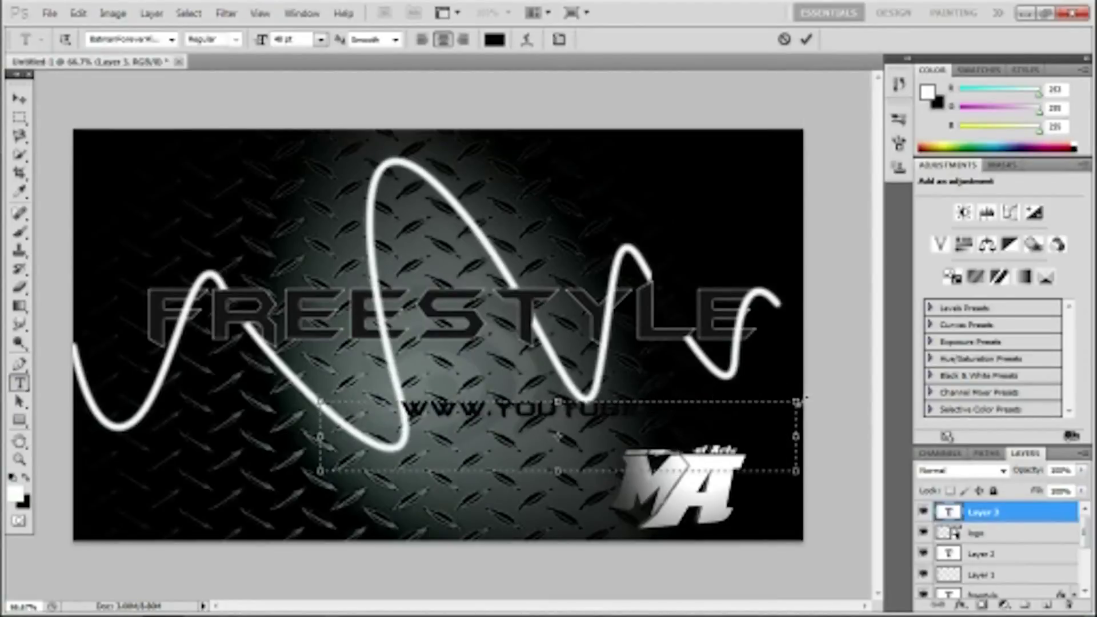
text(/mas)
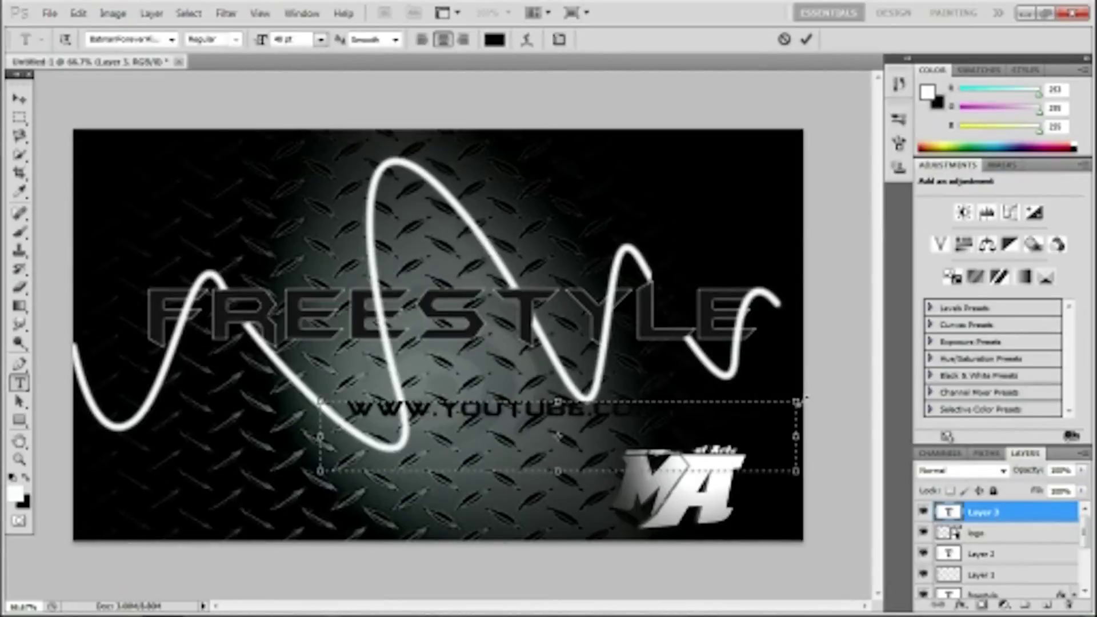
drag(804, 400, 863, 407)
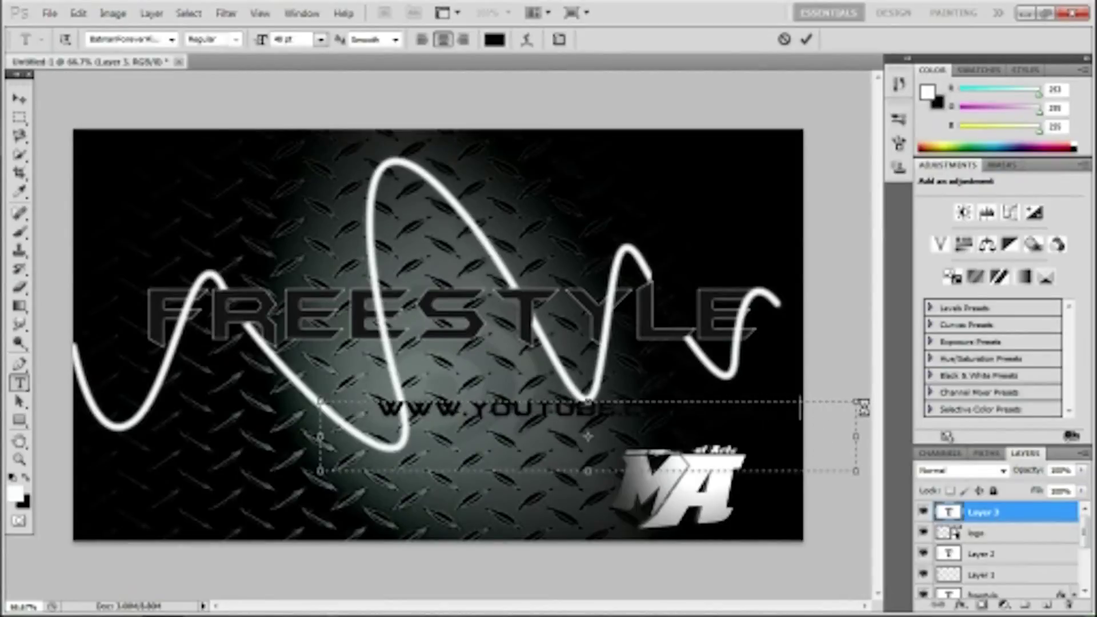
click(19, 100)
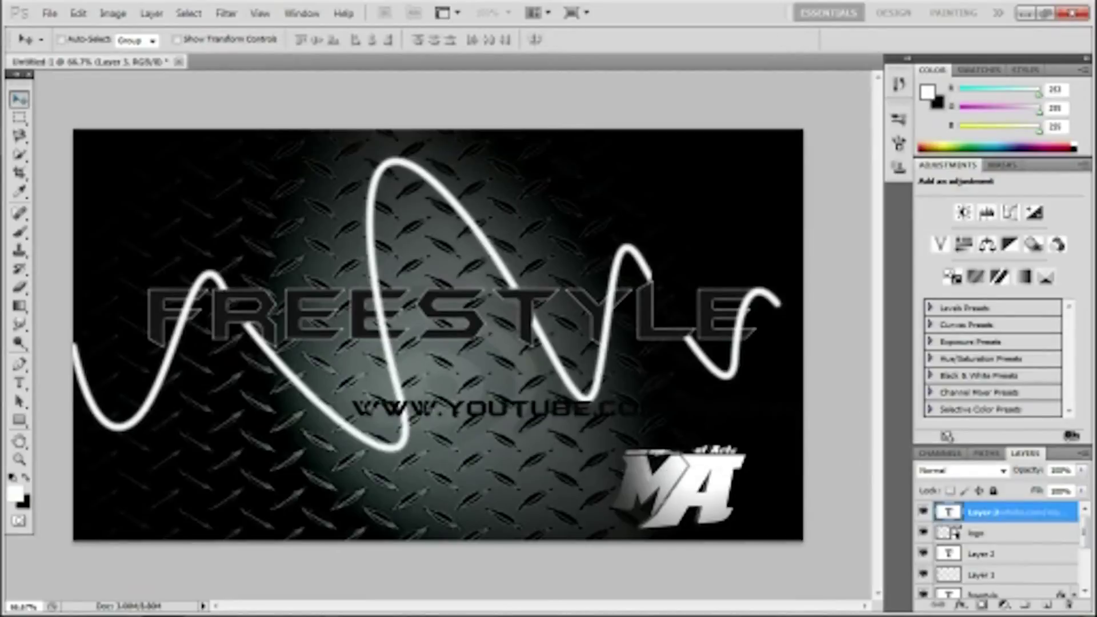
drag(532, 409, 366, 362)
Apply a Color Overlay in near-black #161515 to the web address text layer
double_click(991, 510)
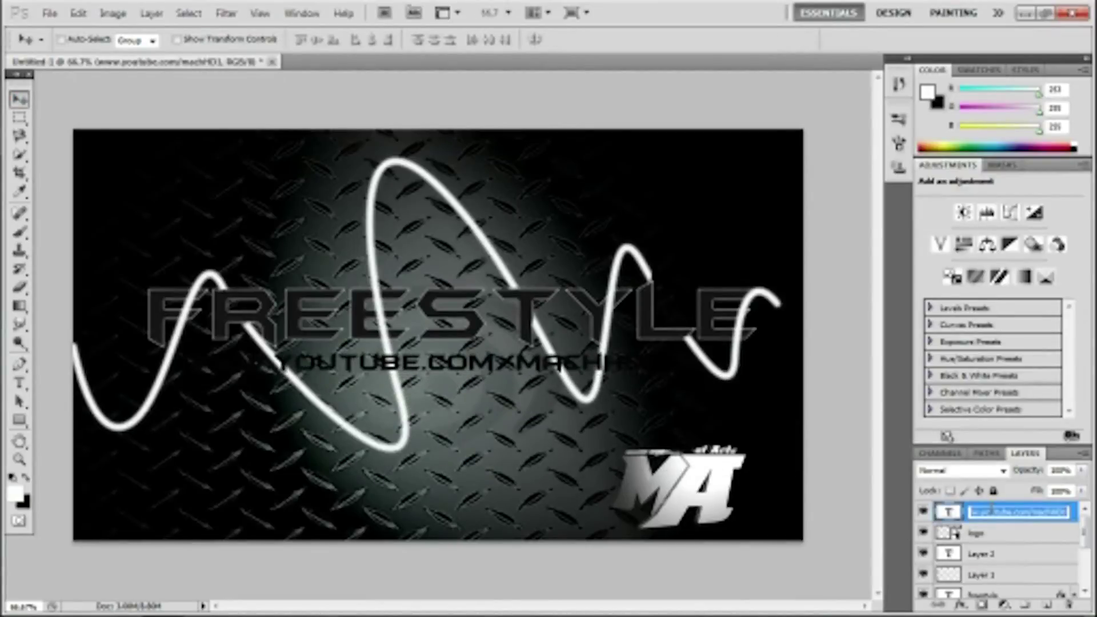
double_click(1075, 510)
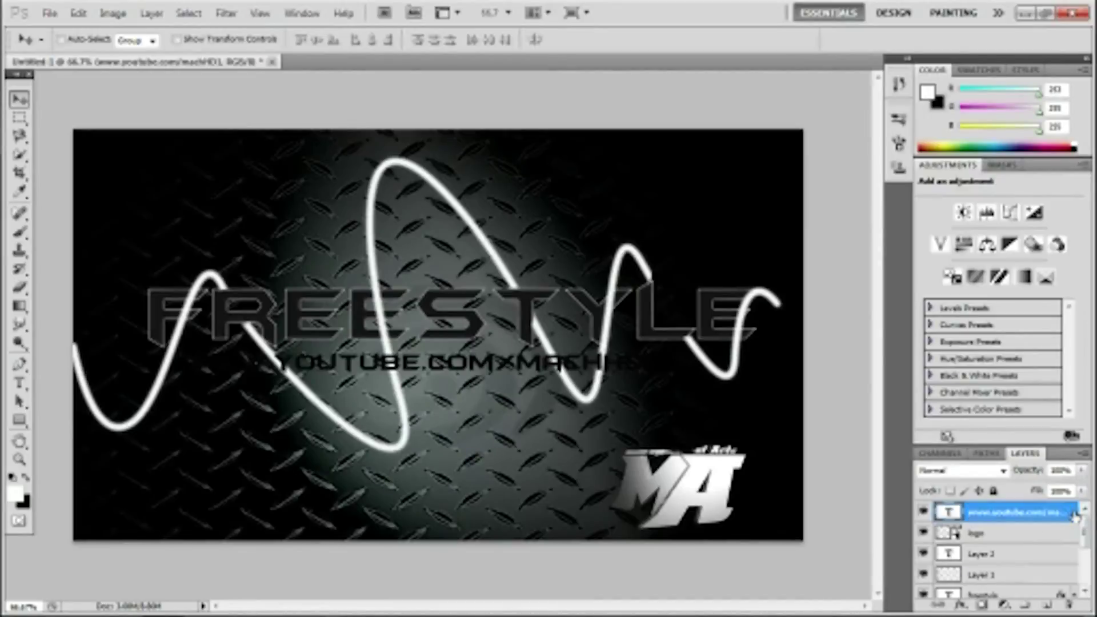
click(548, 360)
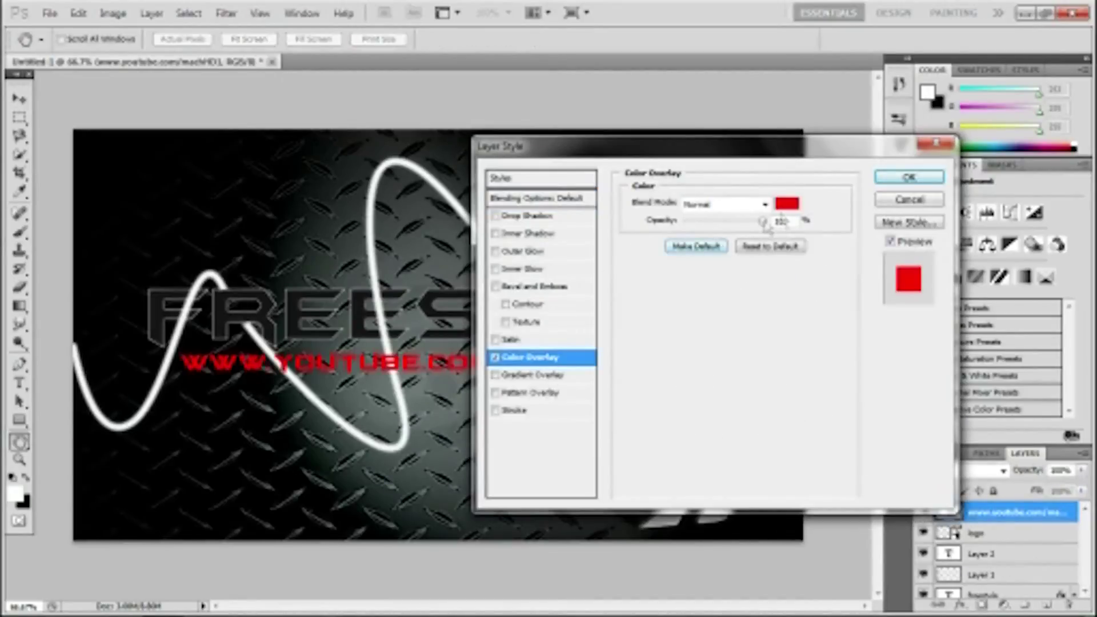
click(786, 203)
click(347, 304)
click(346, 333)
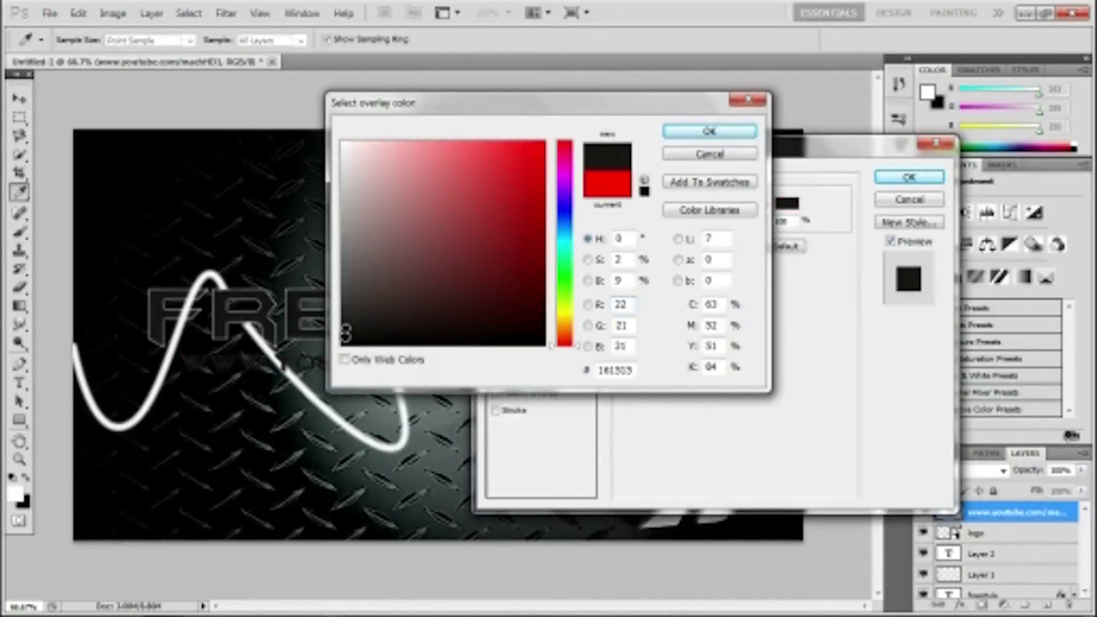
click(708, 132)
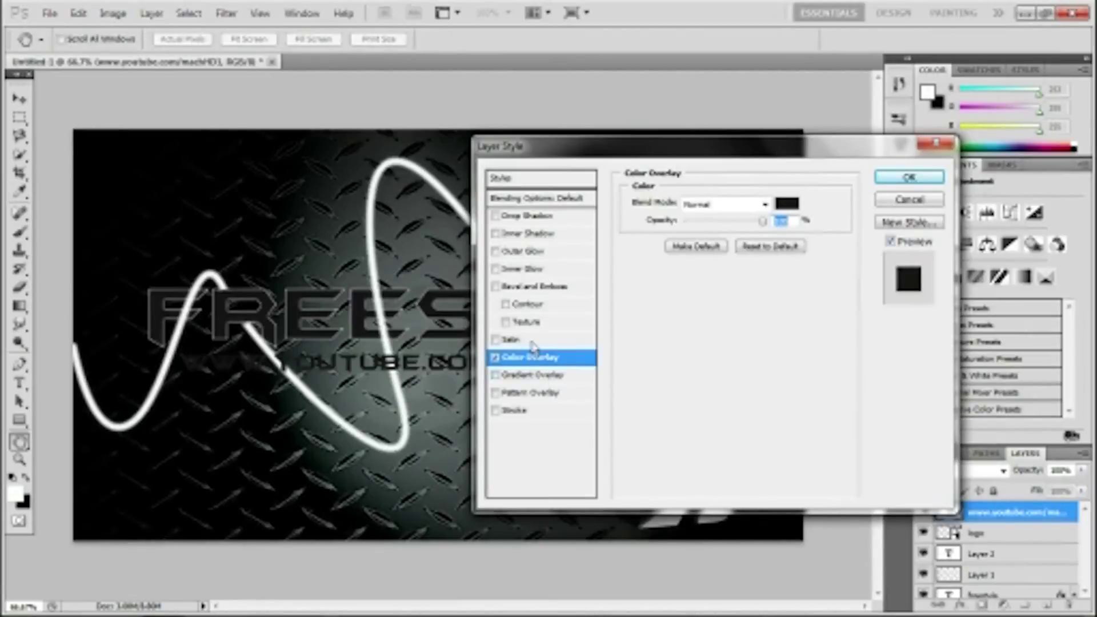
click(521, 234)
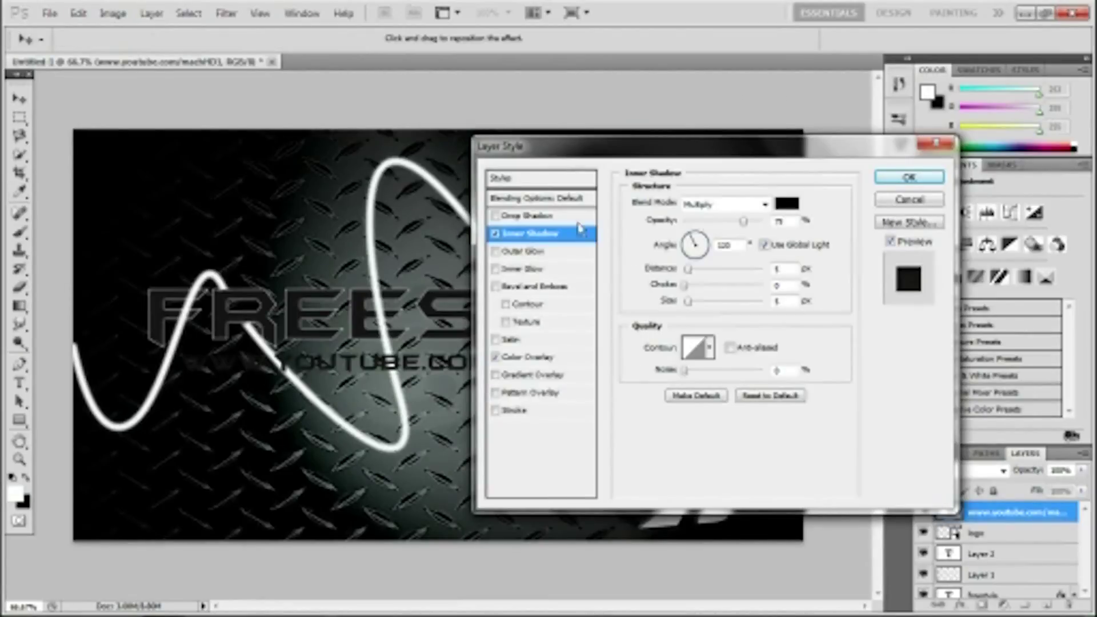
click(786, 204)
click(736, 101)
Add an Inner Glow with lowered opacity and a near-white color to the web address text and apply the layer style
click(494, 269)
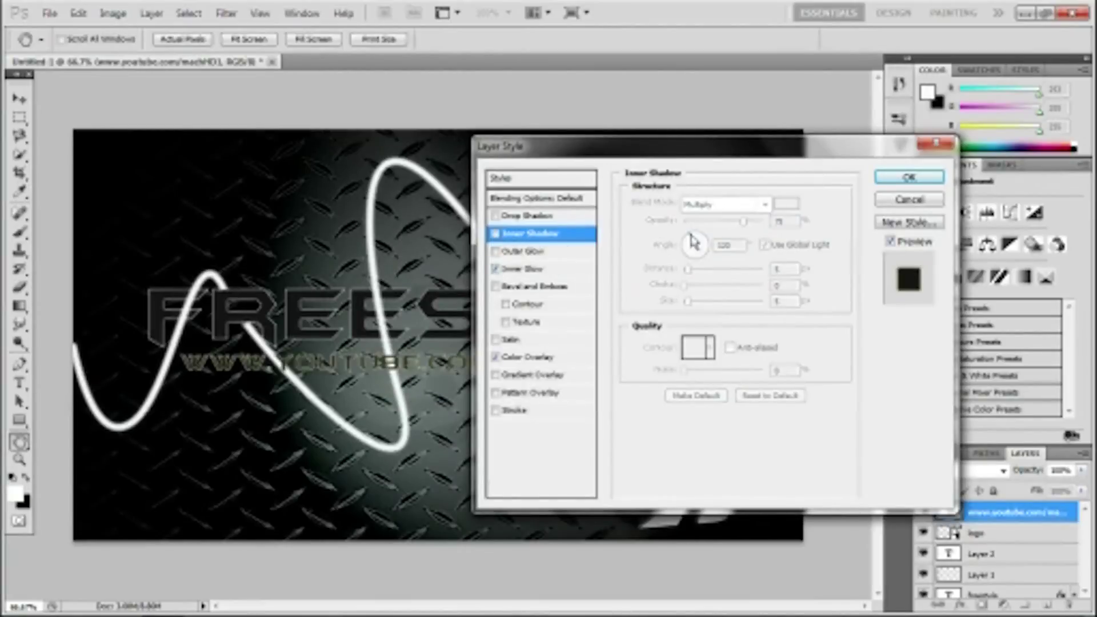
click(532, 271)
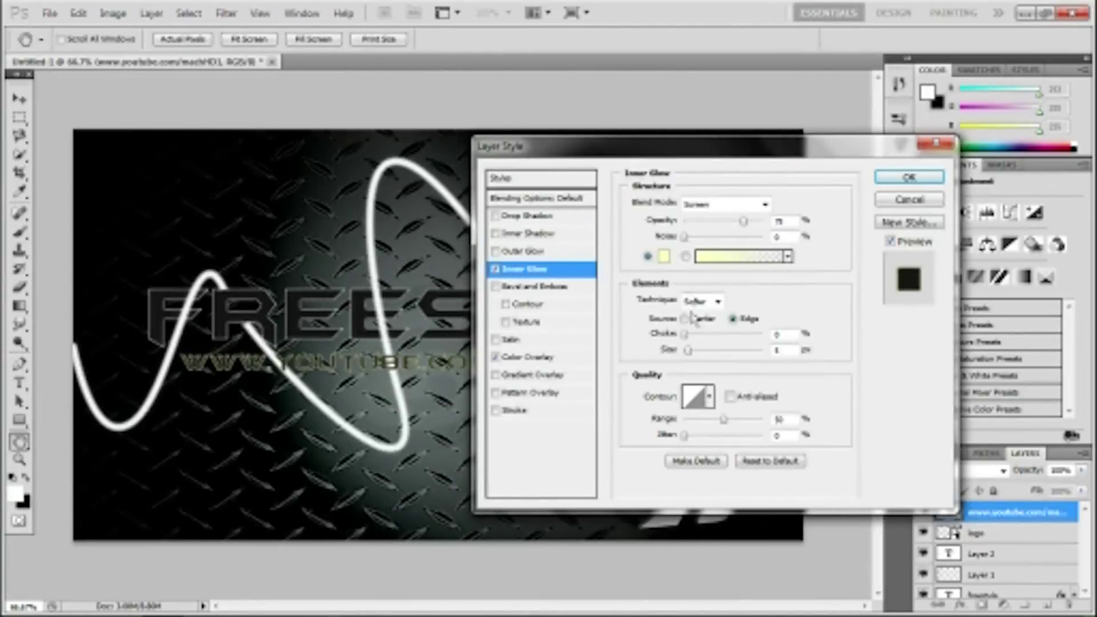
drag(749, 229, 725, 226)
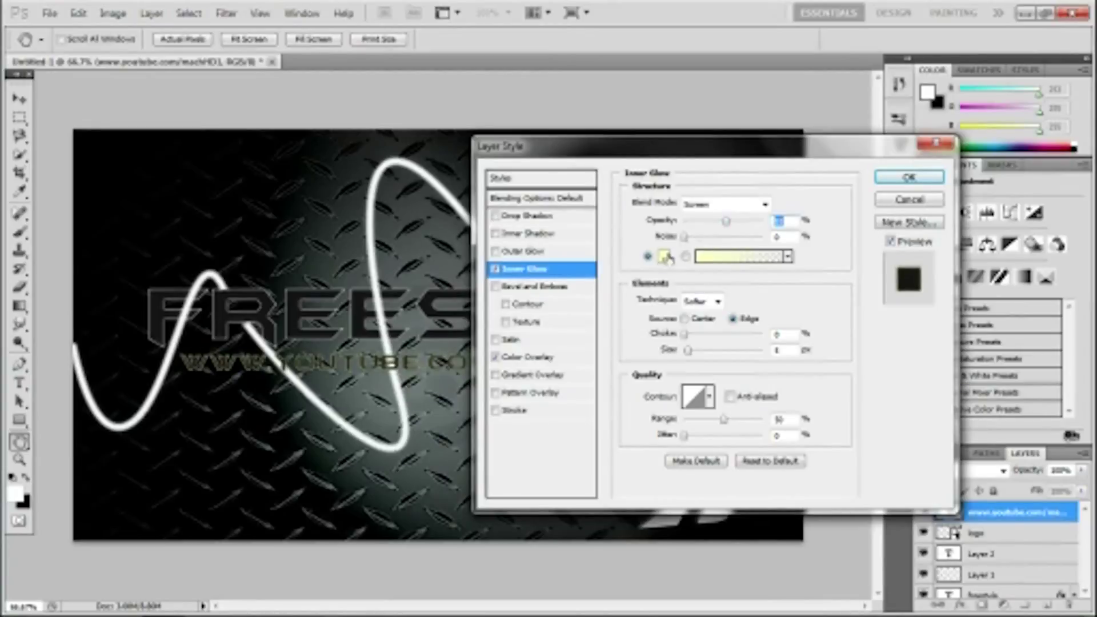
click(663, 256)
click(509, 176)
click(679, 131)
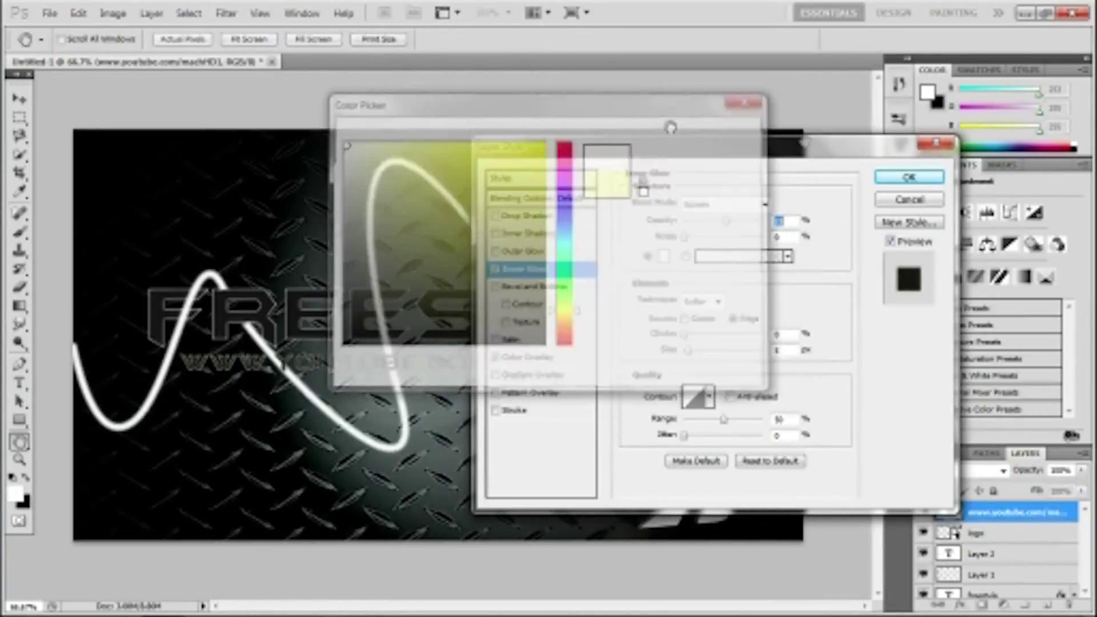
click(910, 177)
Open the layer style settings of the FREESTYLE text layer and enable Bevel and Emboss
scroll(1018, 554, down, 3)
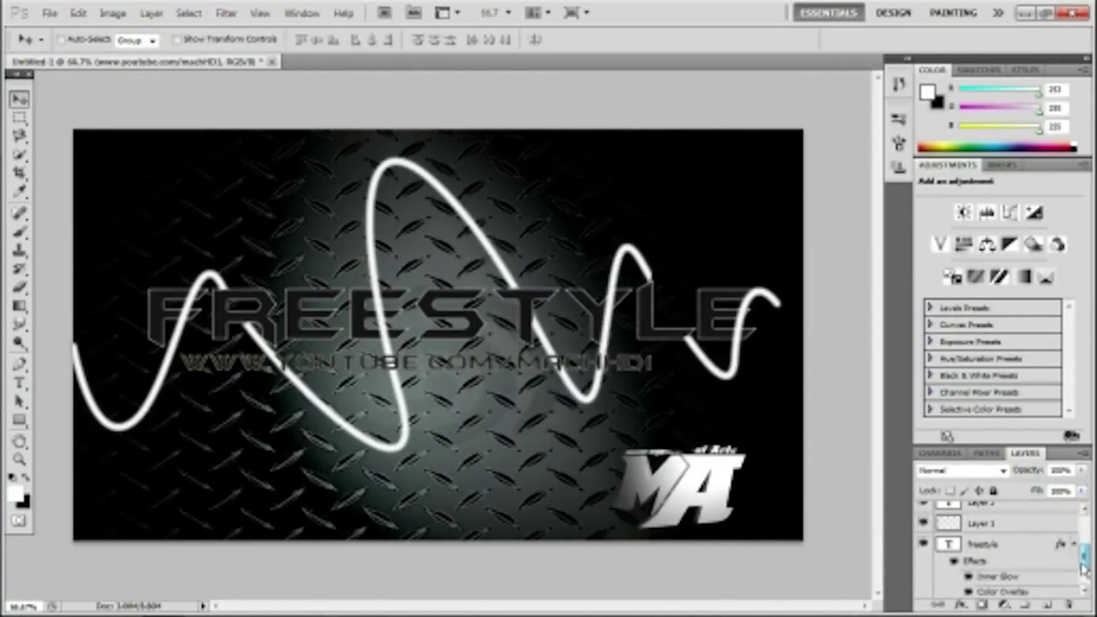
double_click(1017, 548)
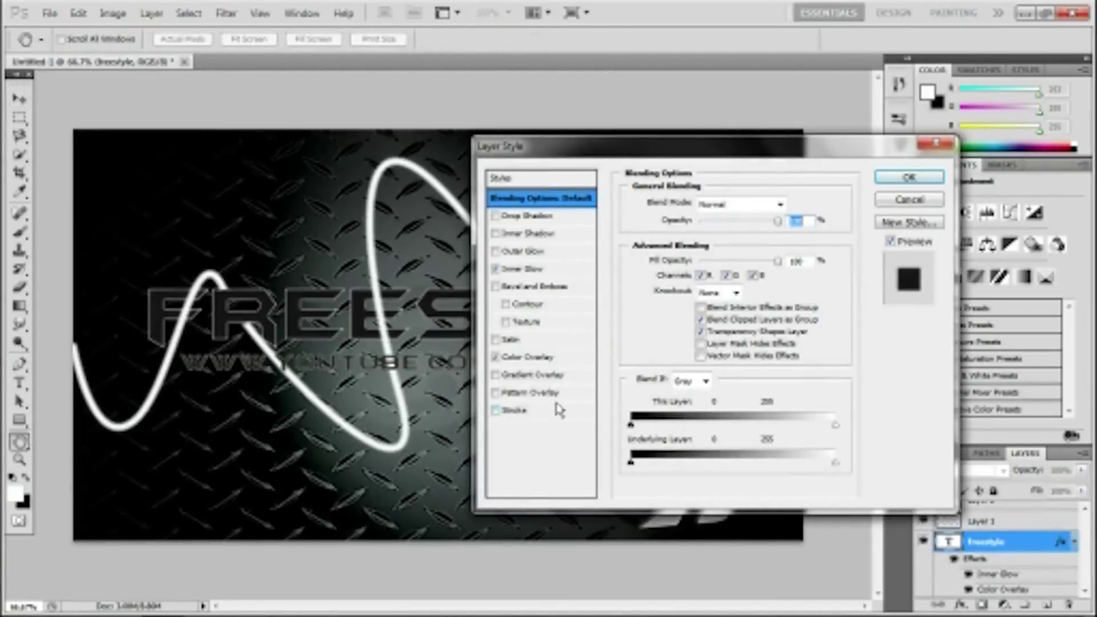
click(496, 286)
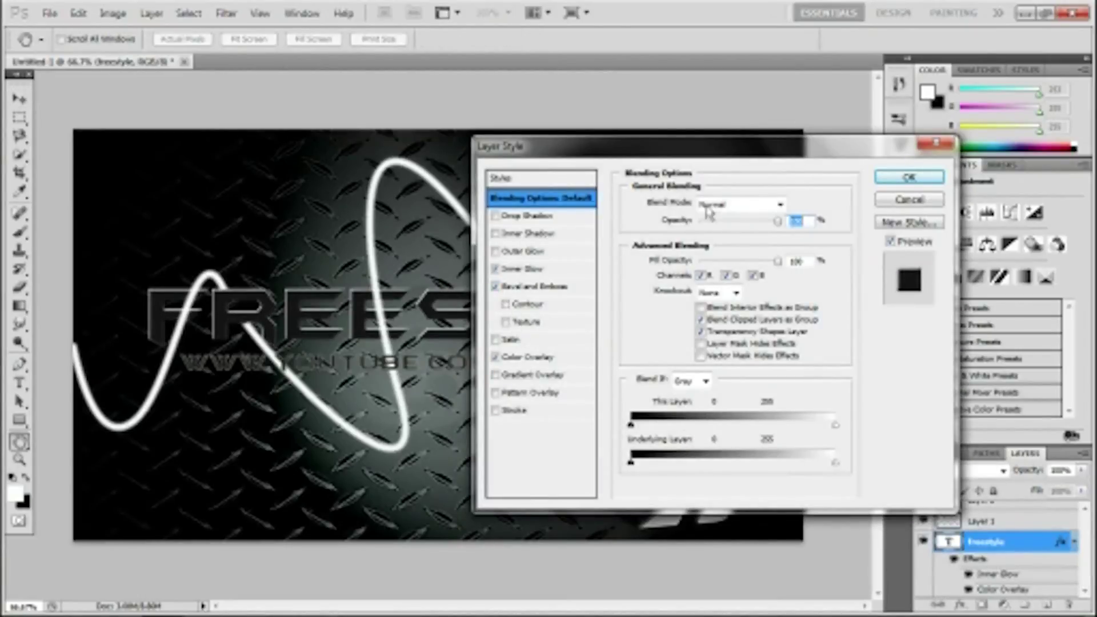
click(531, 305)
drag(708, 231, 716, 233)
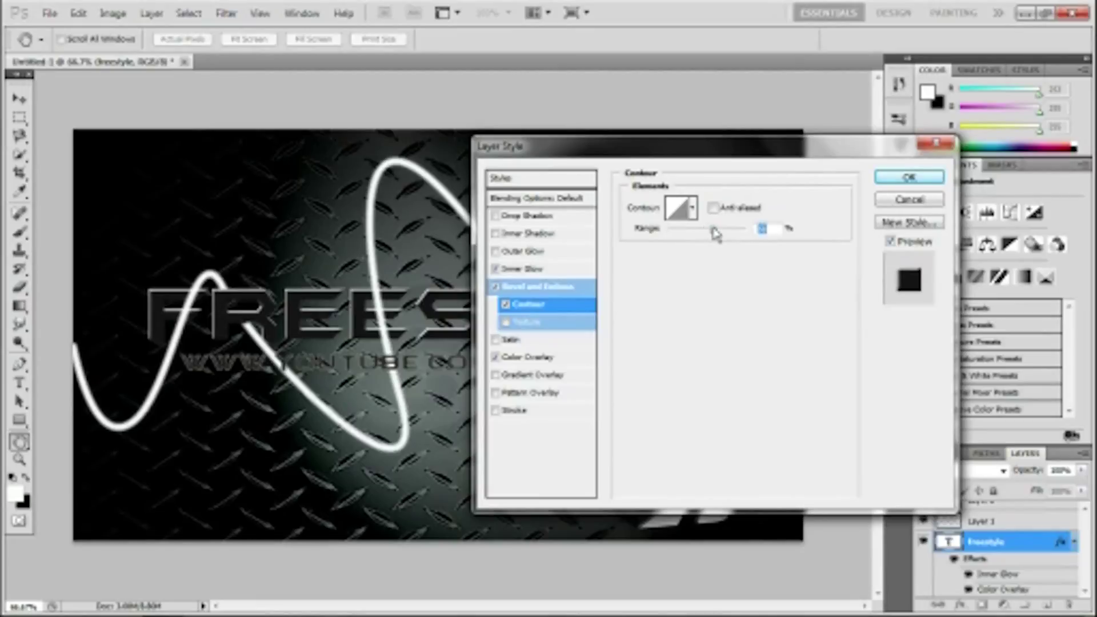
click(506, 305)
Adjust the FREESTYLE text's Inner Bevel depth, reduce its size to a very thin edge, and apply the layer style
click(537, 286)
drag(710, 244, 692, 272)
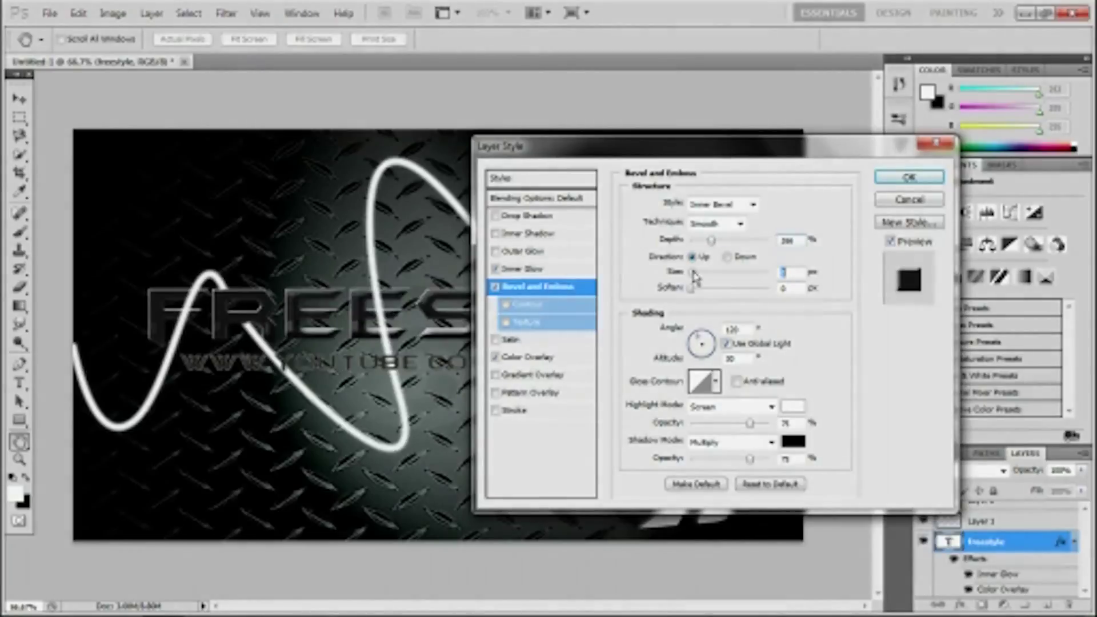
click(908, 177)
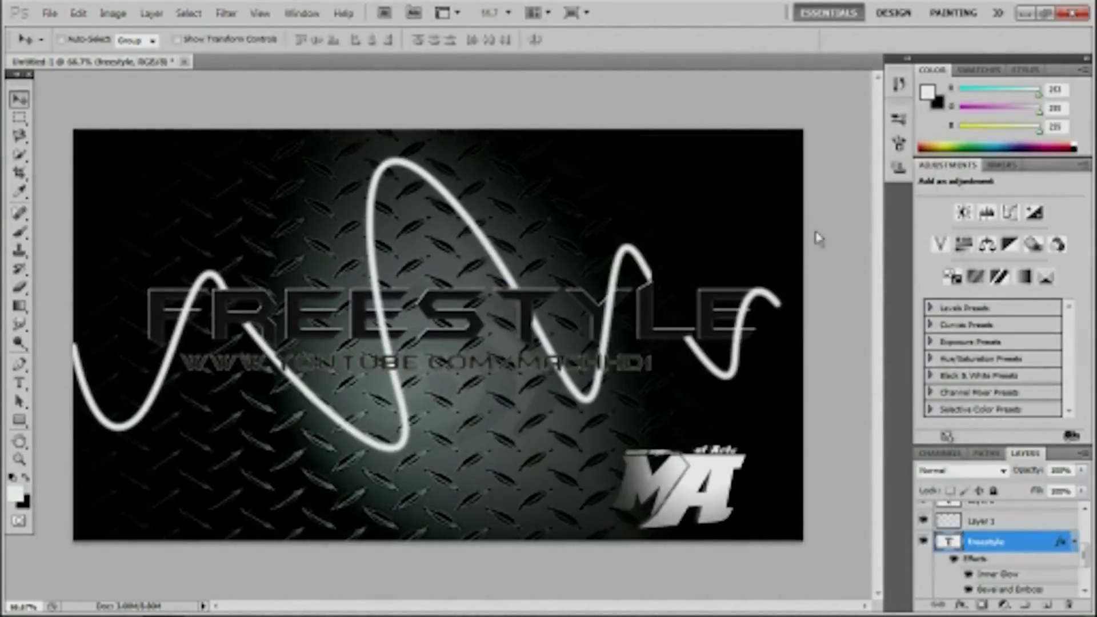
Scale the white wavy line's layer slightly narrower by pulling in its right edge and commit the transform
click(1028, 524)
drag(1085, 555, 1088, 560)
drag(983, 588, 983, 589)
click(78, 12)
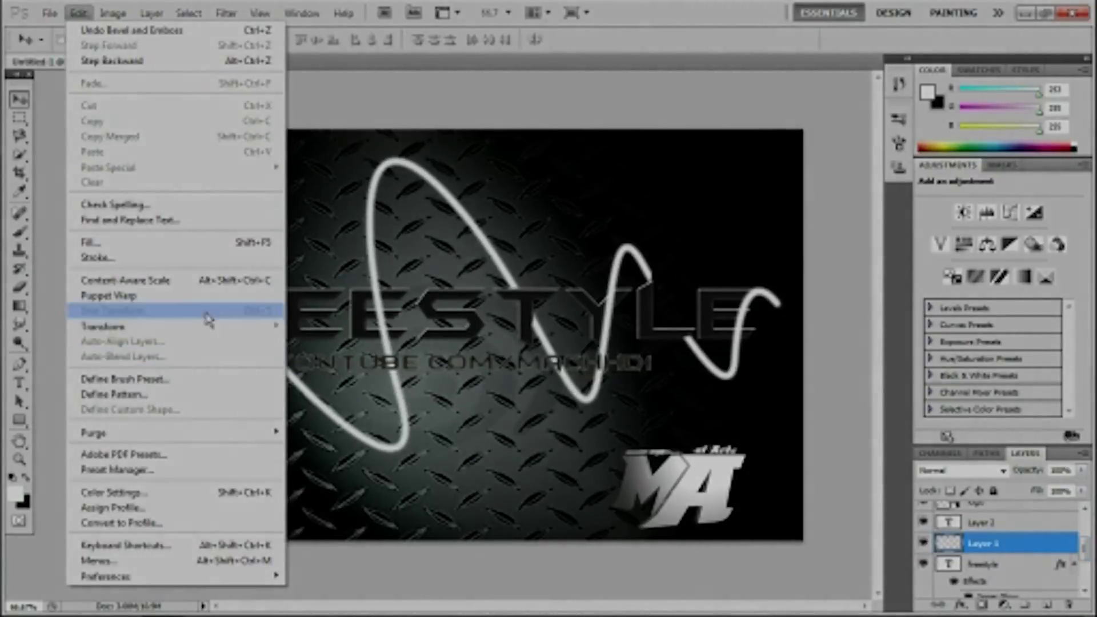
mouse_move(253, 329)
click(308, 348)
drag(781, 309, 781, 310)
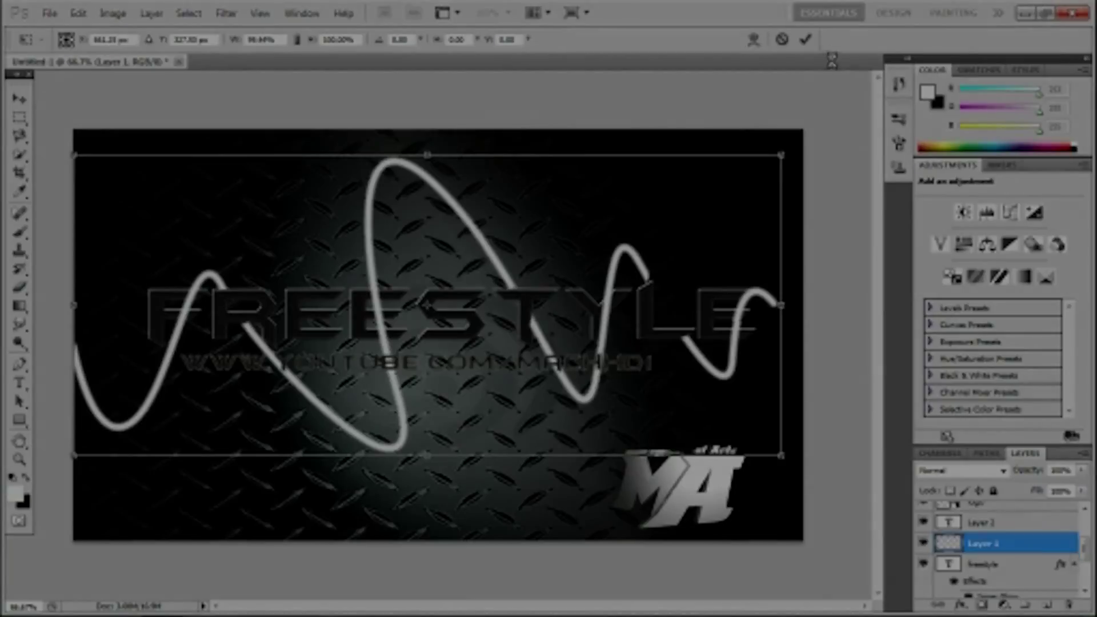
click(805, 39)
Try out different blend modes on the MA logo layer
scroll(969, 534, up, 1)
click(988, 515)
click(971, 470)
click(936, 108)
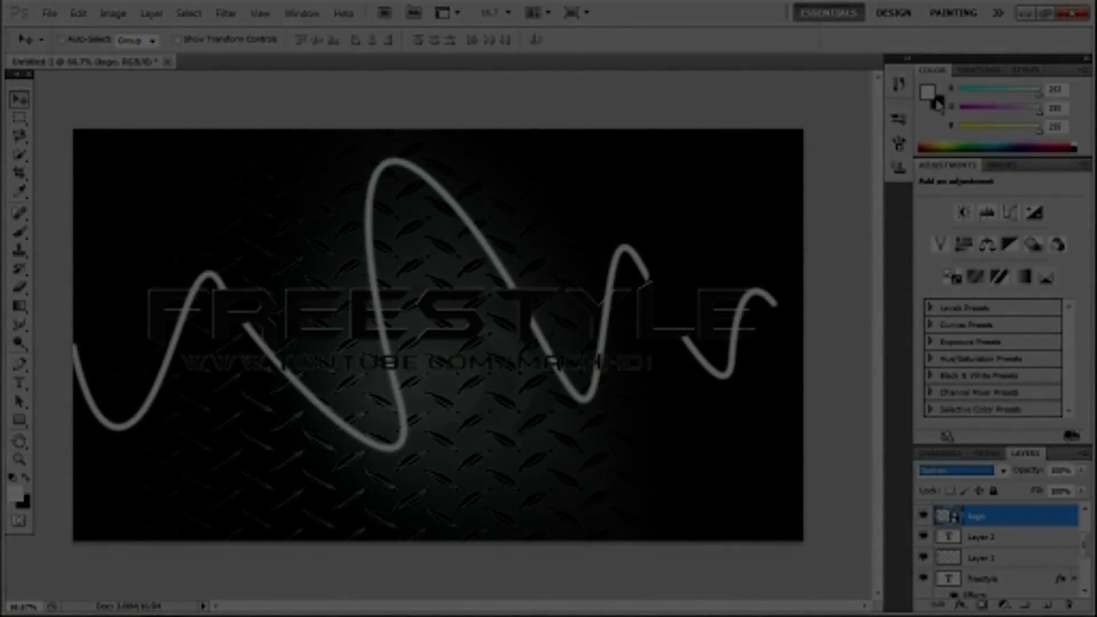
key(Down)
key(Down)
key(Down)
key(Down)
key(Down)
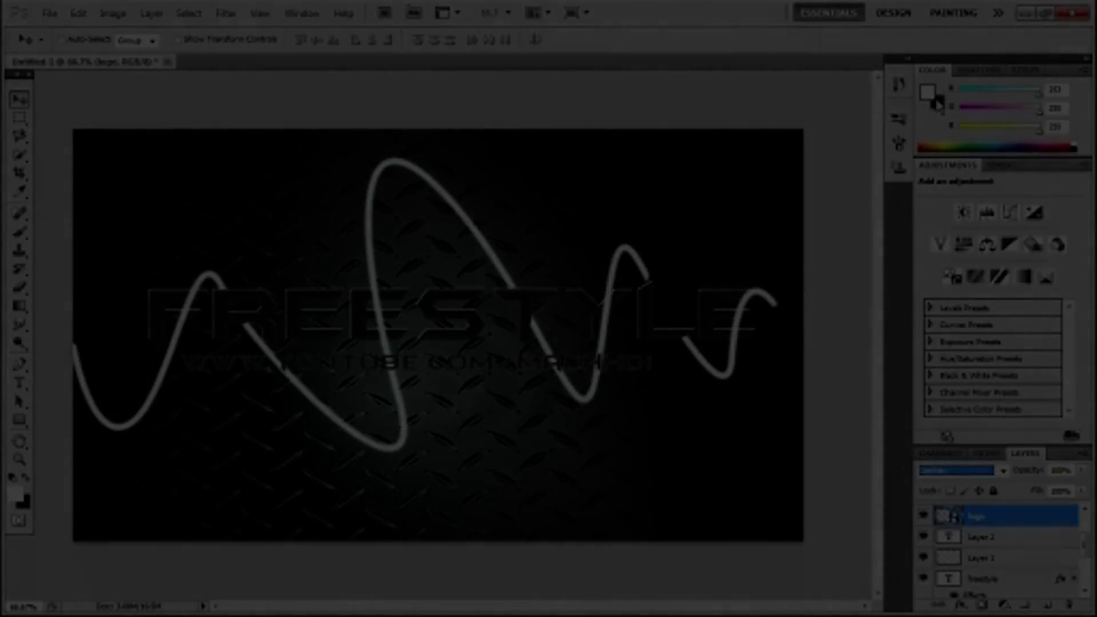